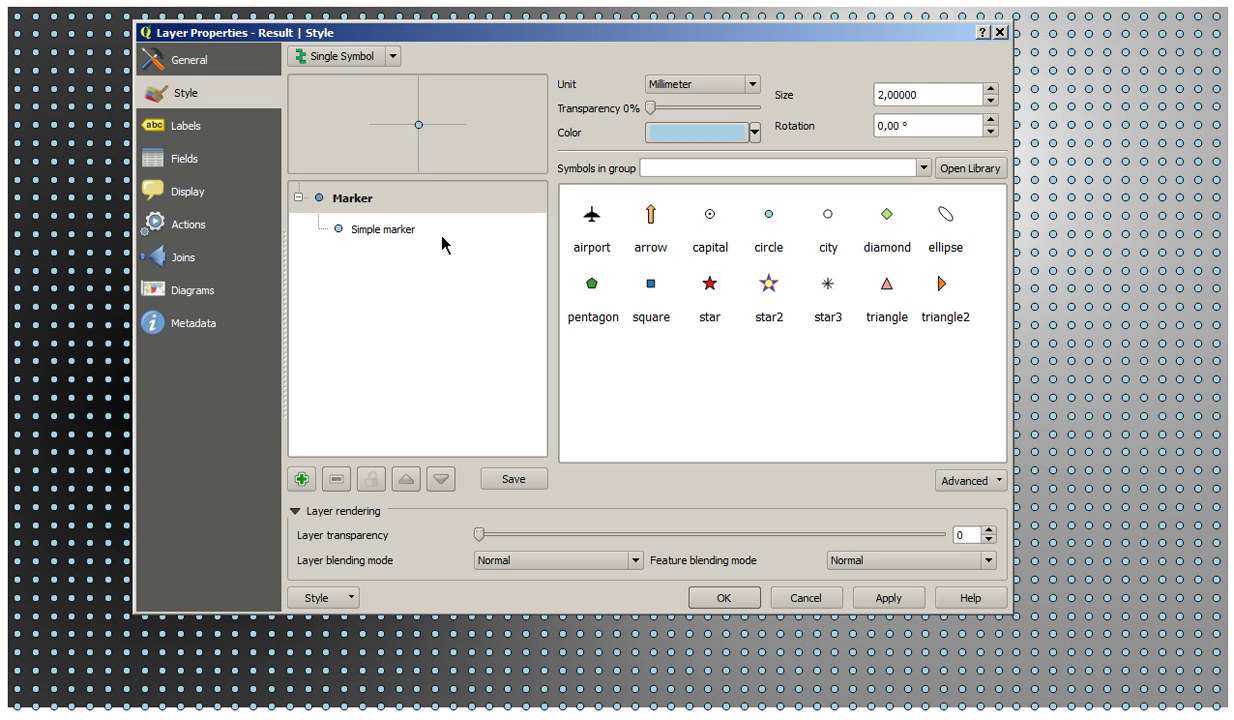
# Switch the Result layer to Graduated on the speedraster column, opening and cancelling the symbol settings
pyautogui.click(398, 62)
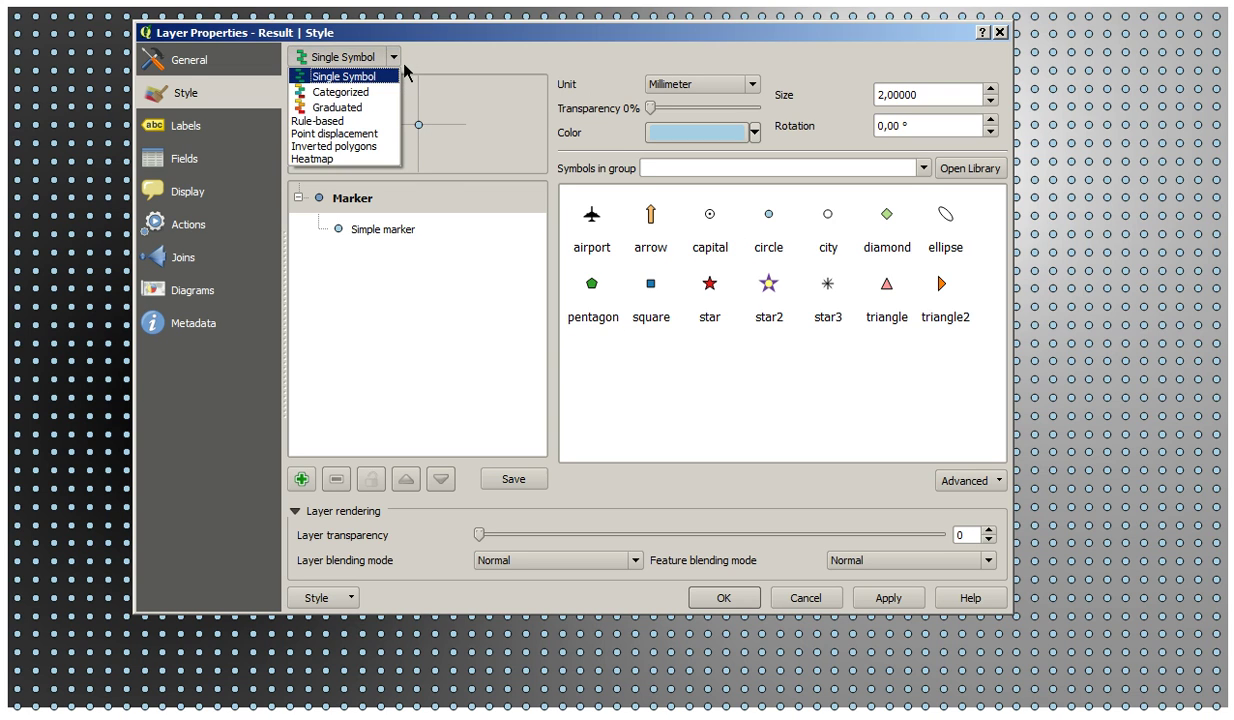
pyautogui.click(355, 107)
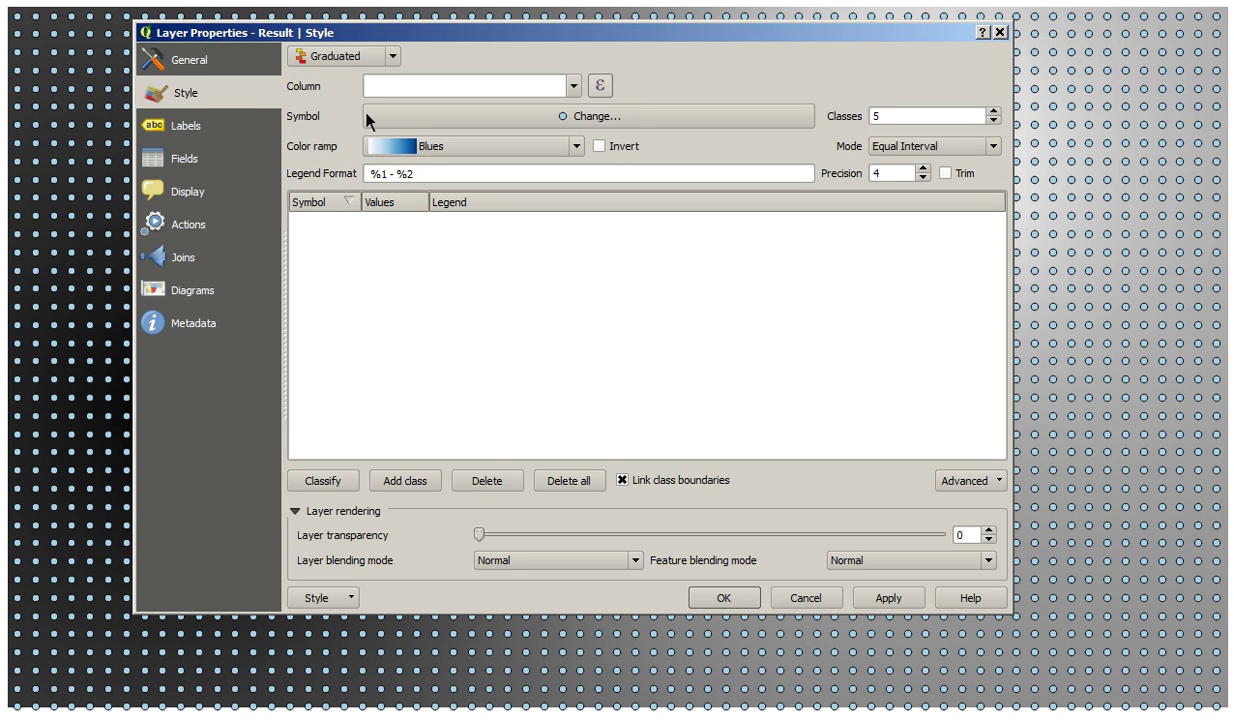
pyautogui.click(566, 90)
pyautogui.click(496, 119)
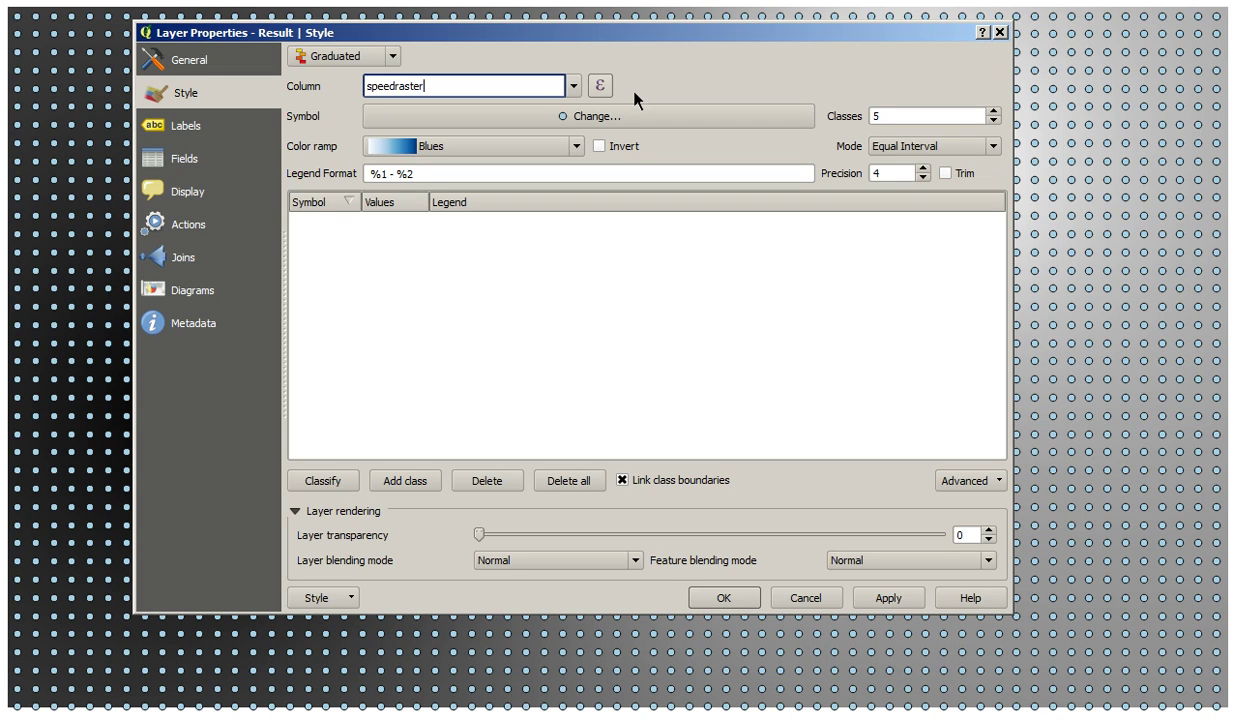
pyautogui.click(590, 125)
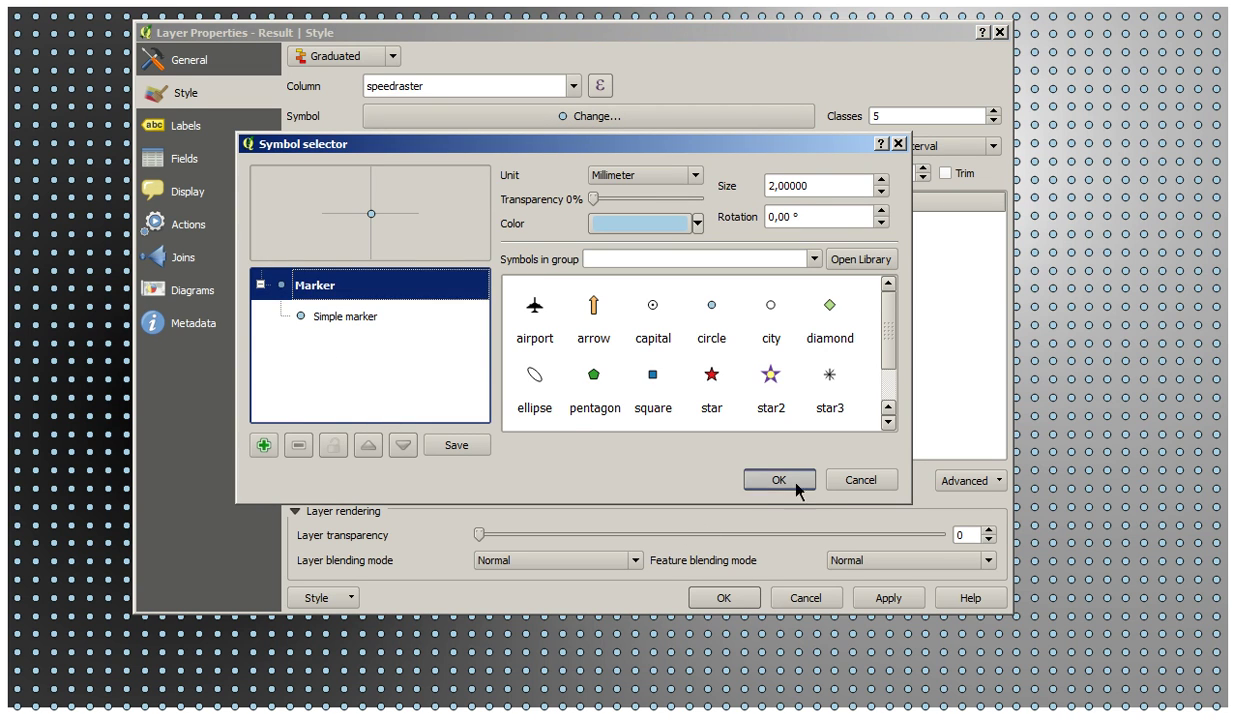
pyautogui.click(860, 484)
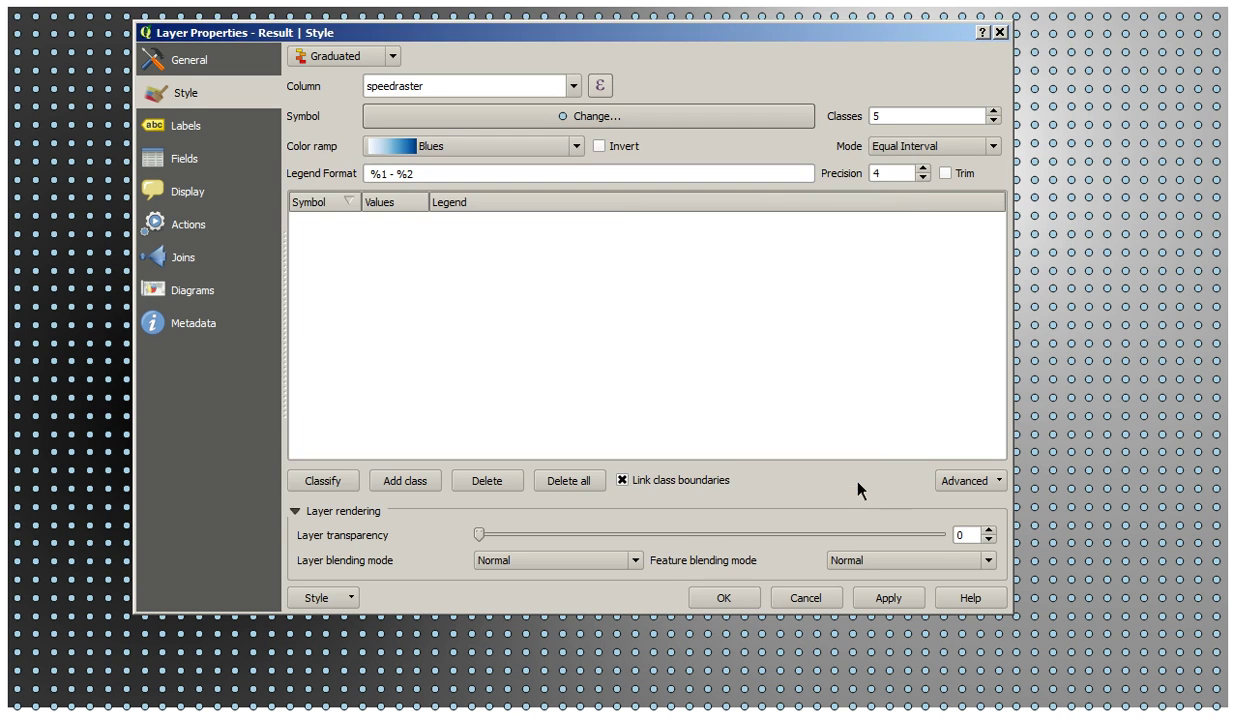
# Try SVG and simple marker types and a new shape, then discard the marker changes
pyautogui.click(565, 118)
pyautogui.click(353, 328)
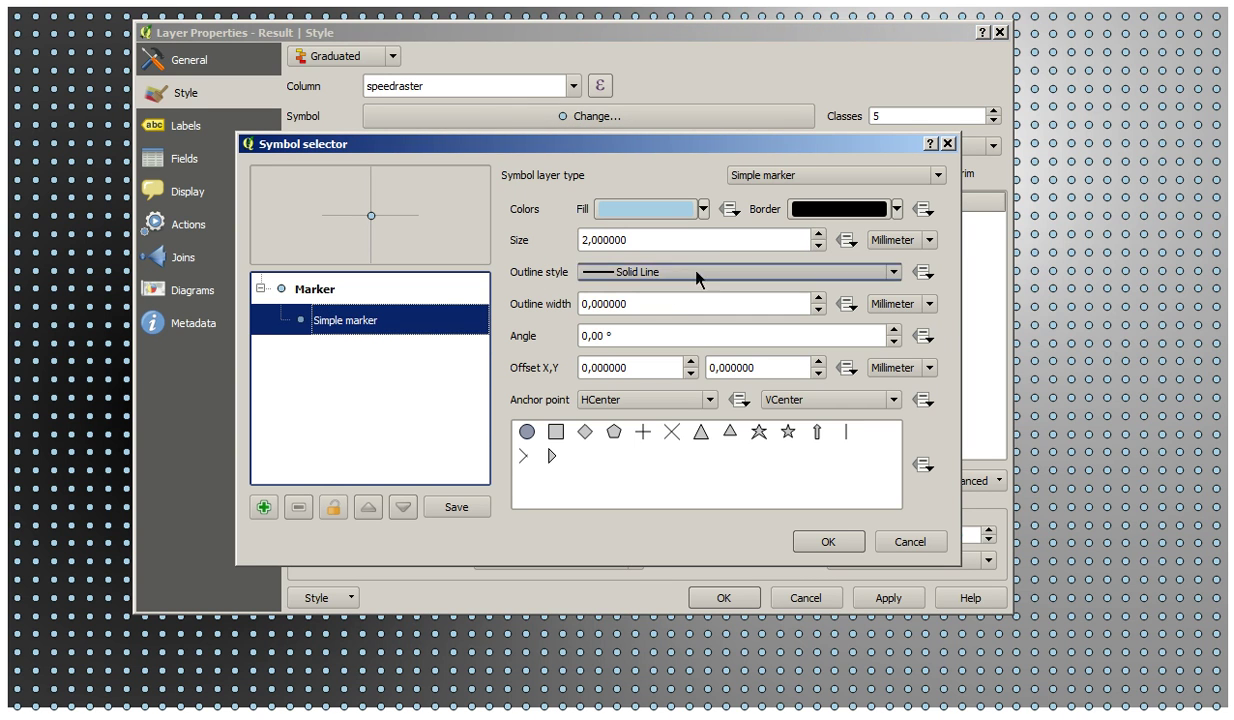
pyautogui.click(853, 178)
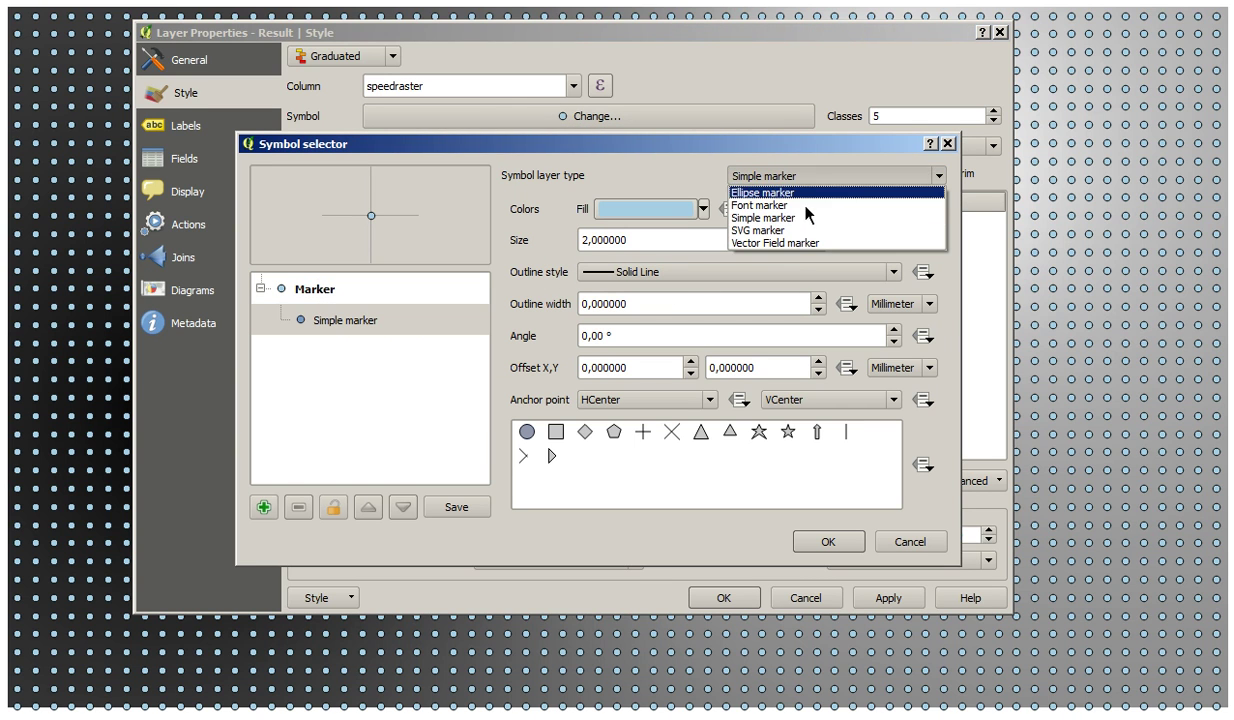
pyautogui.click(787, 231)
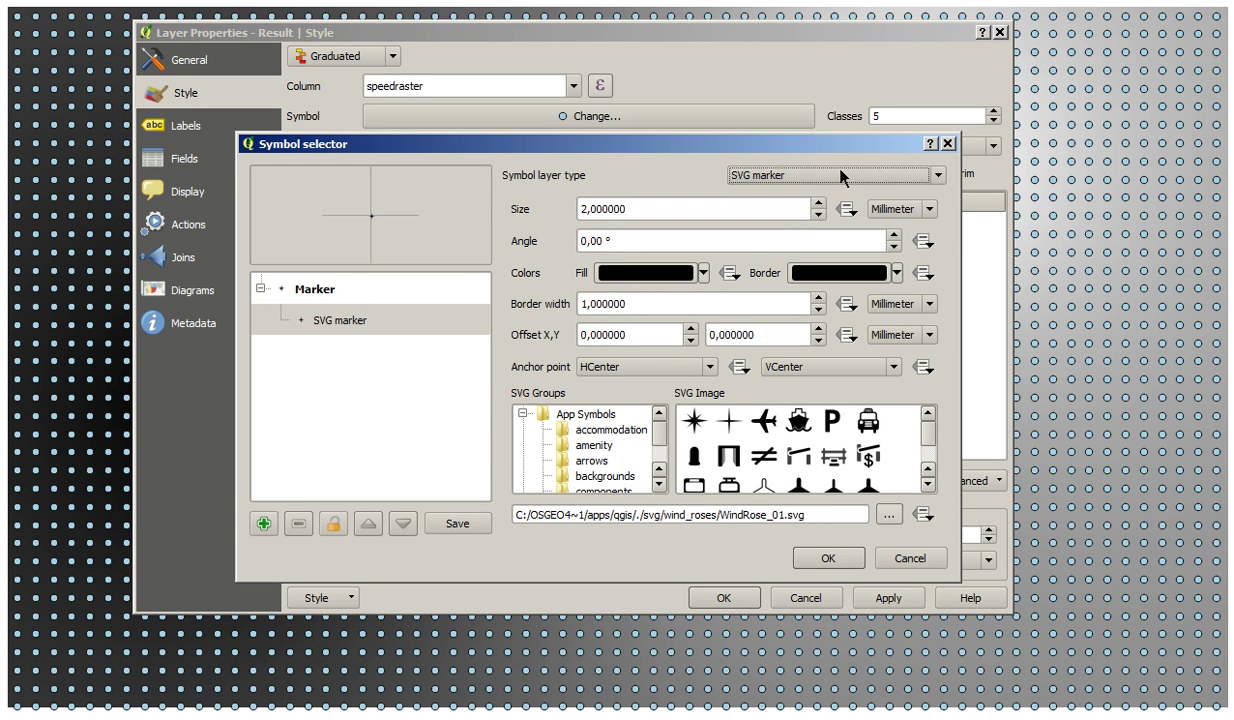
pyautogui.click(835, 176)
pyautogui.click(805, 218)
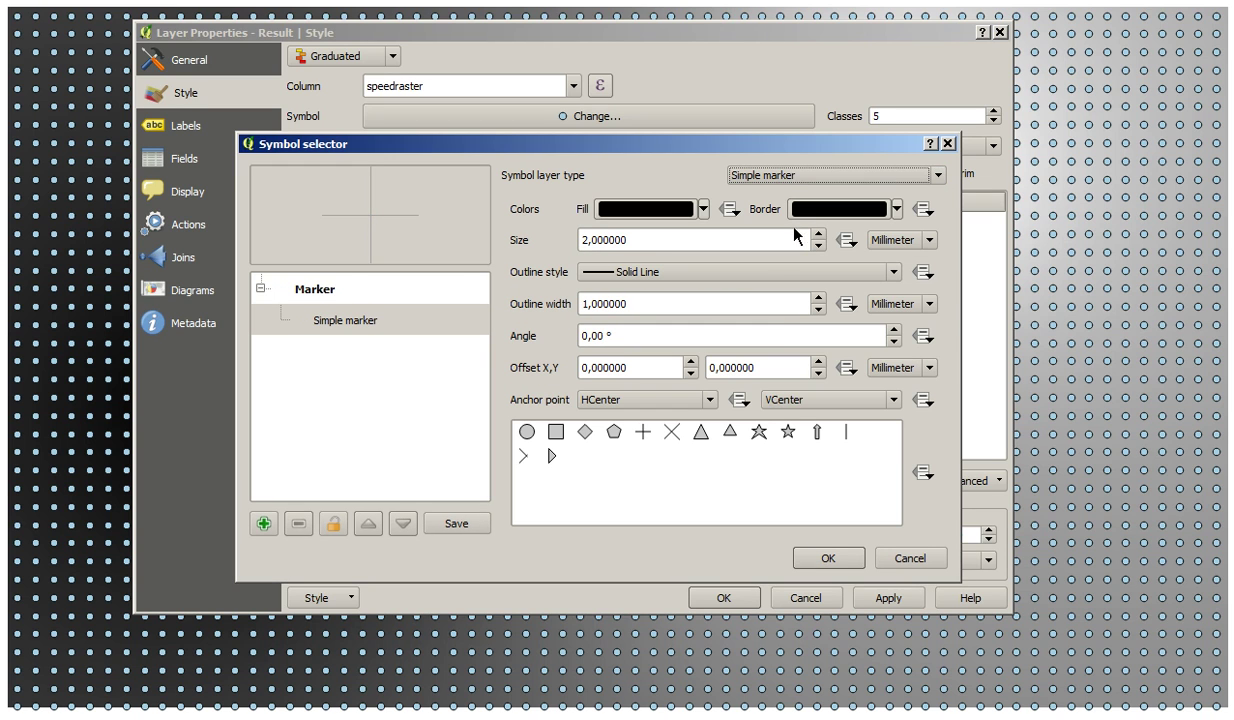
pyautogui.click(817, 434)
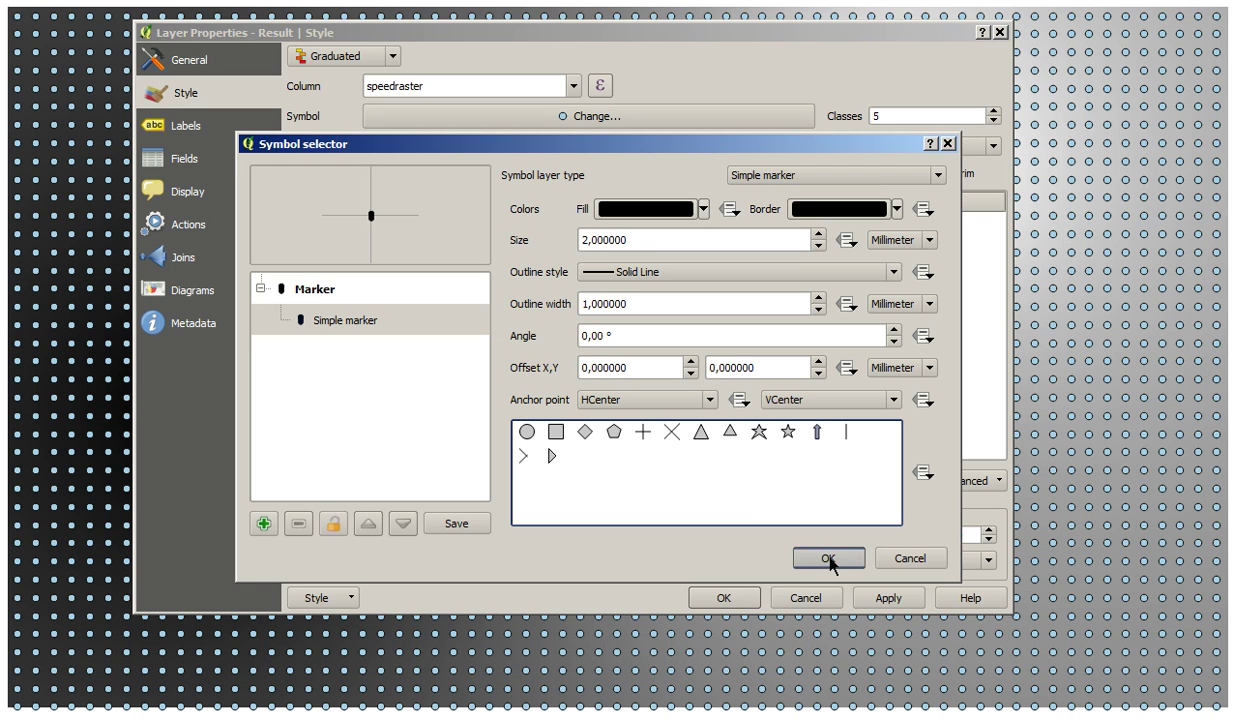
pyautogui.click(877, 563)
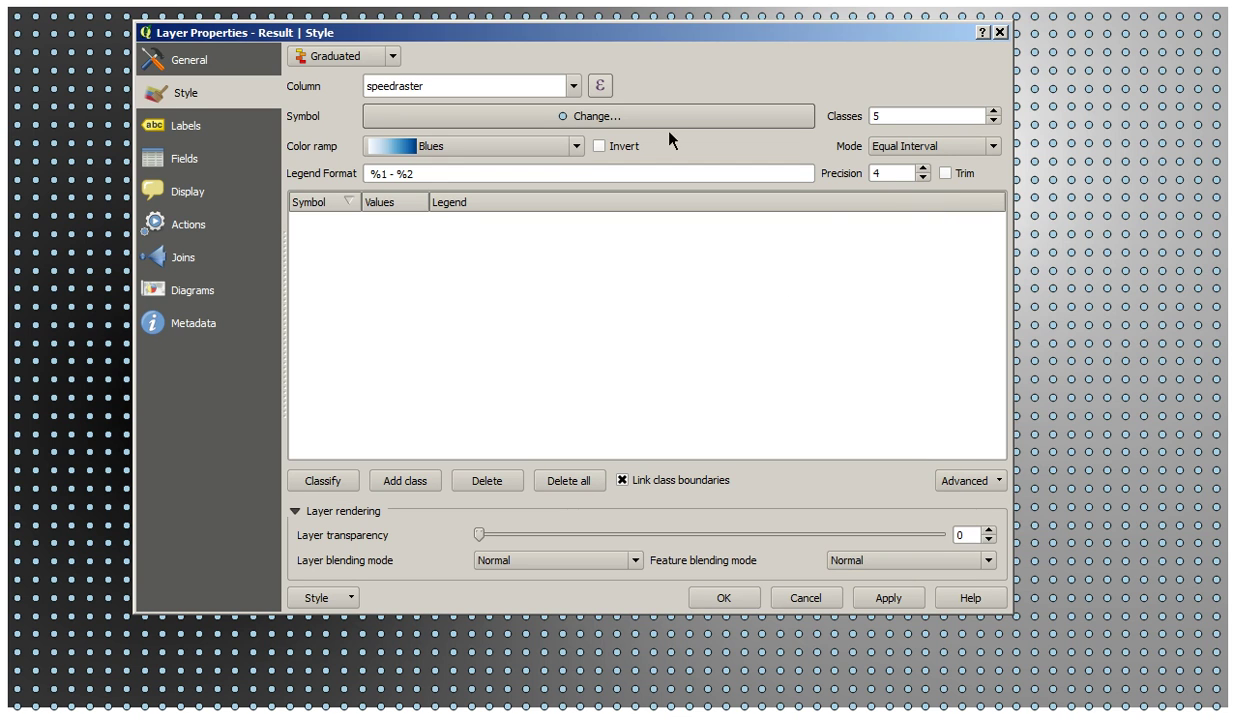
# Replace the circle with the arrow symbol from the library for all classes
pyautogui.click(612, 114)
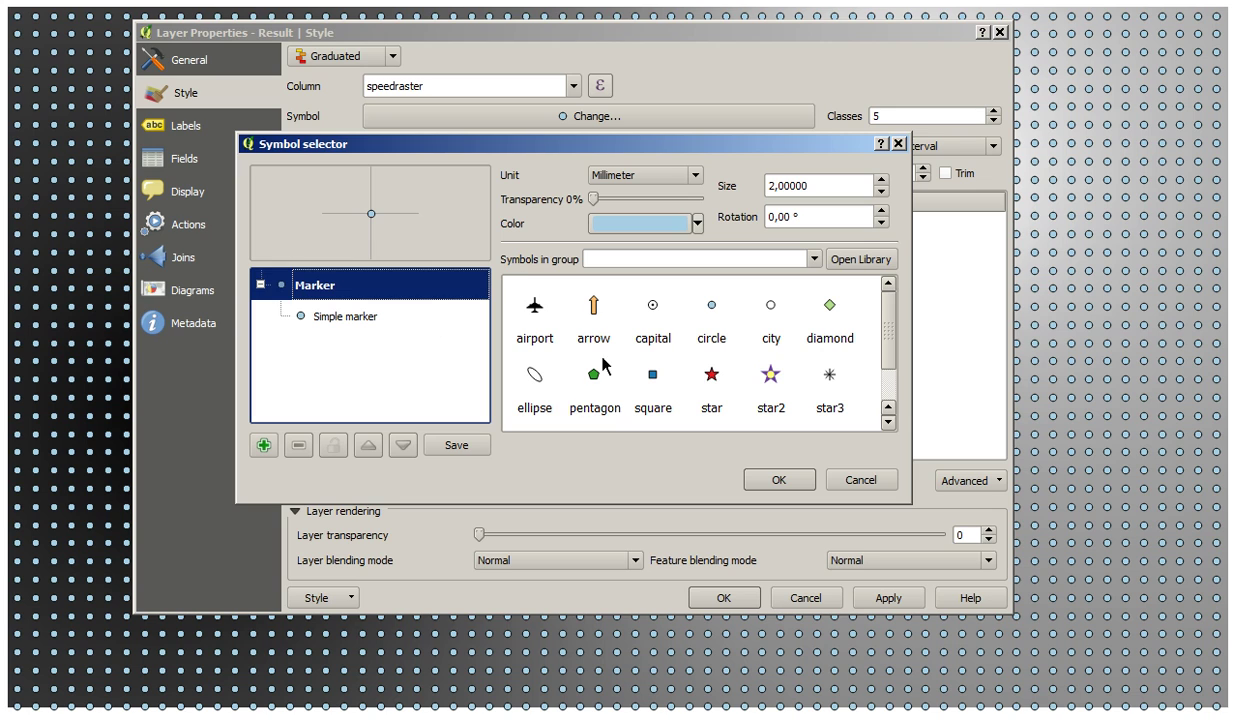
pyautogui.click(596, 310)
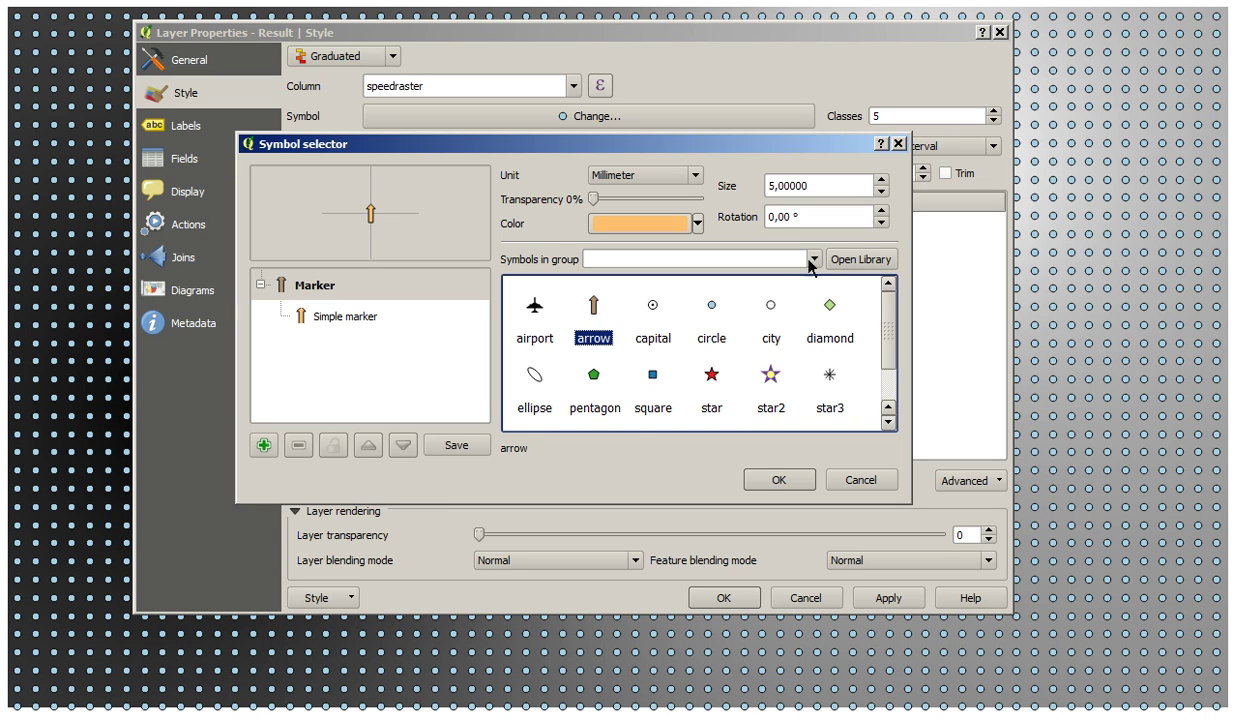
pyautogui.click(780, 482)
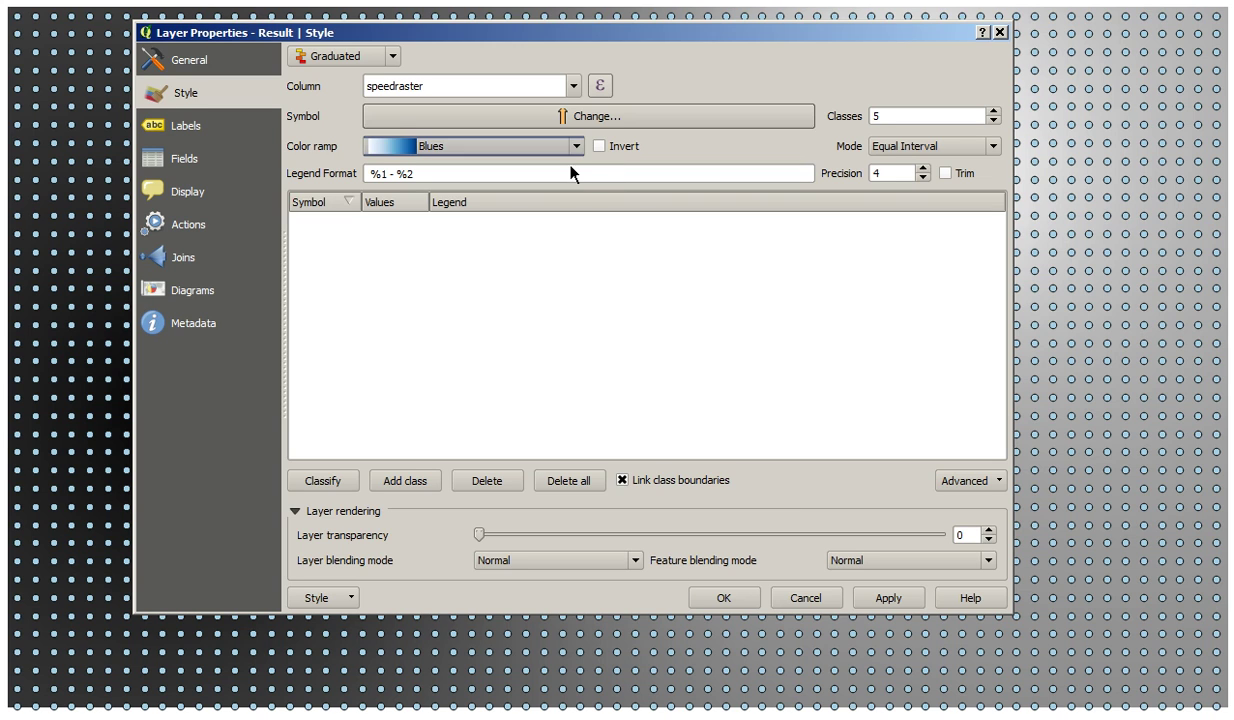
# Apply an inverted RdYlGn ramp, classify into five speed classes, and apply the style
pyautogui.click(525, 145)
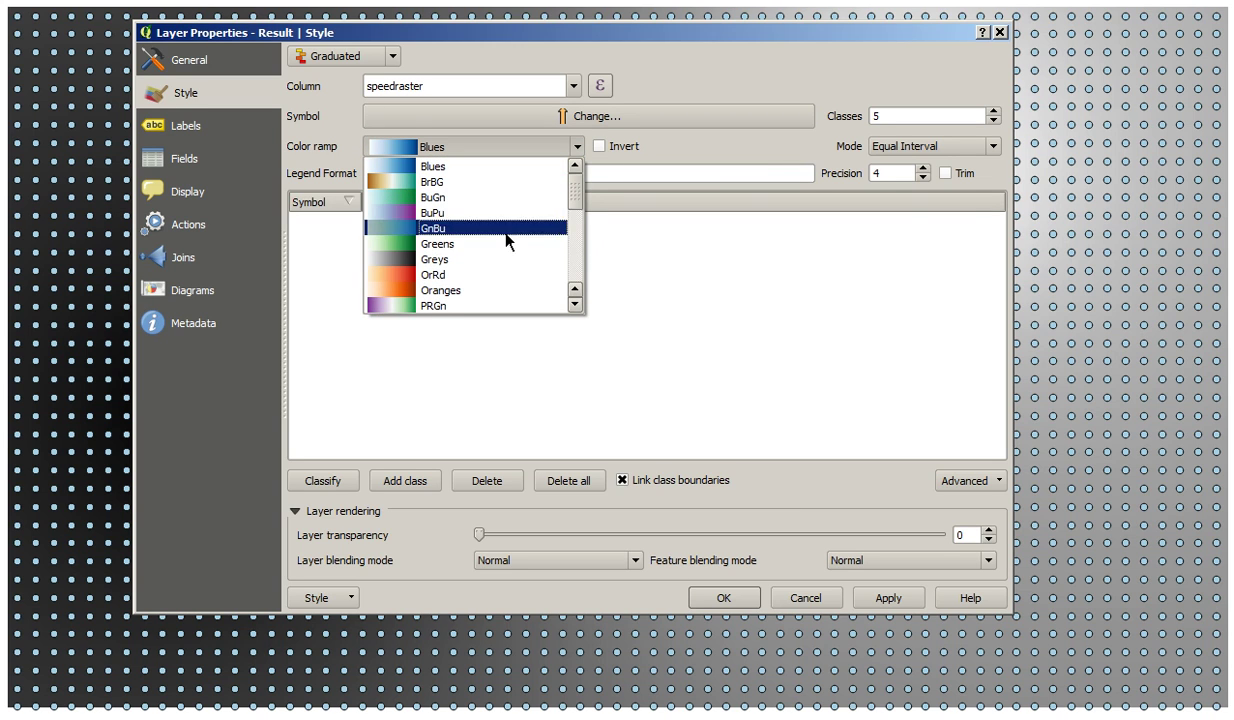
pyautogui.scroll(-6, 584, 286)
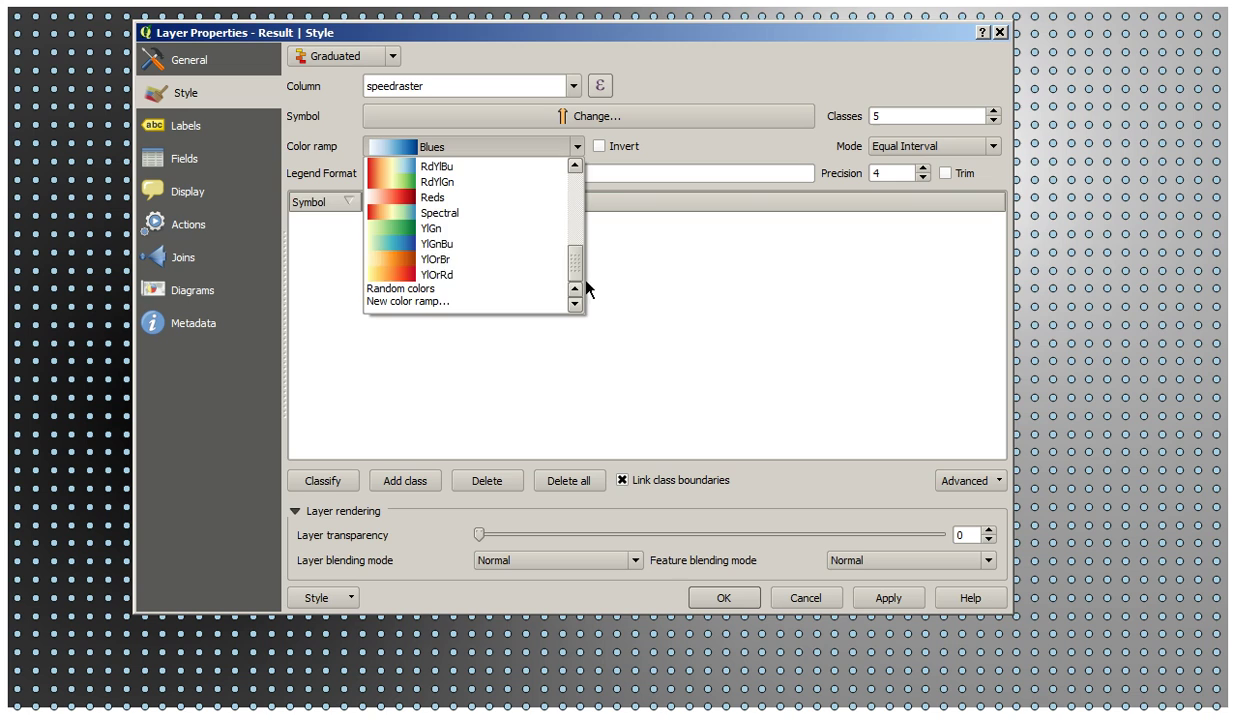
pyautogui.click(455, 184)
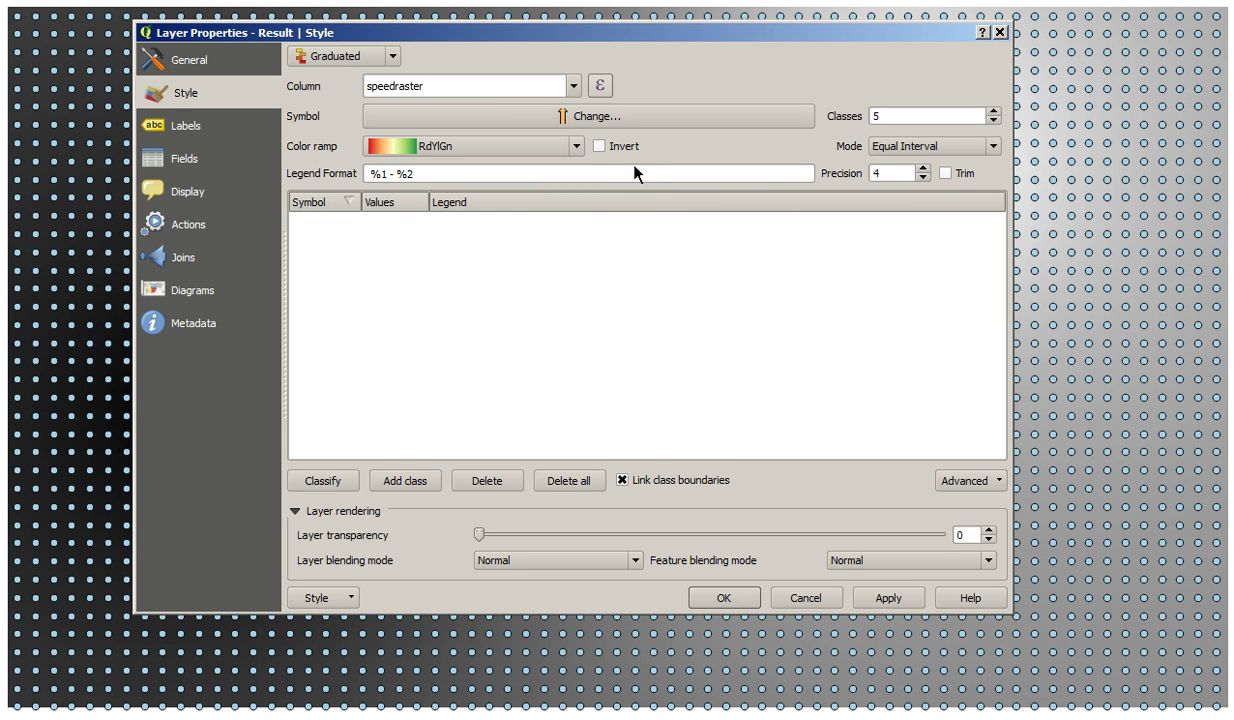
pyautogui.click(612, 147)
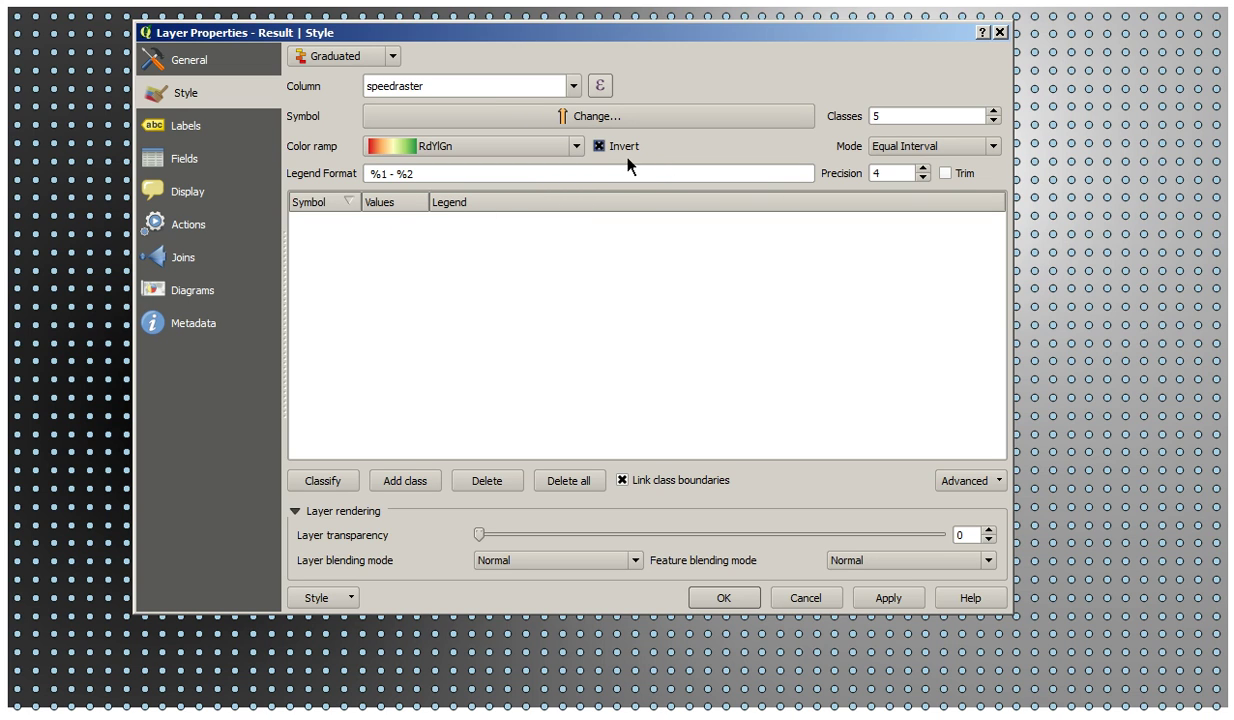
pyautogui.click(333, 483)
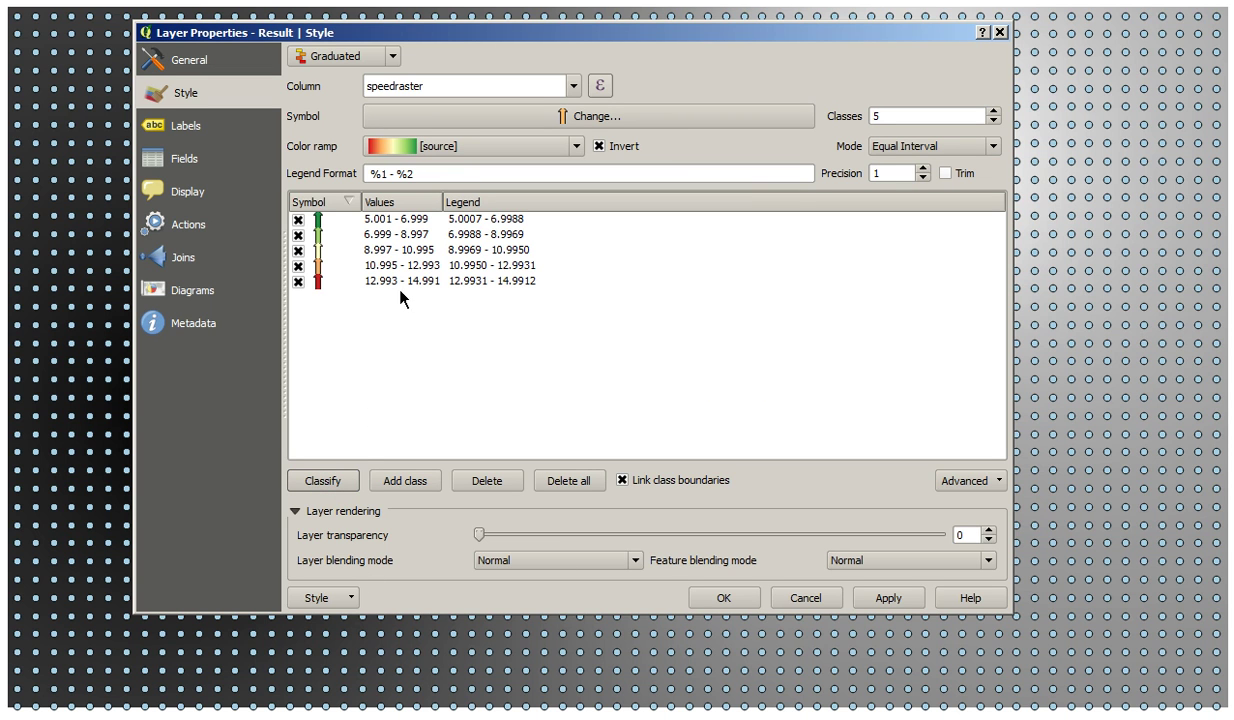
pyautogui.click(723, 598)
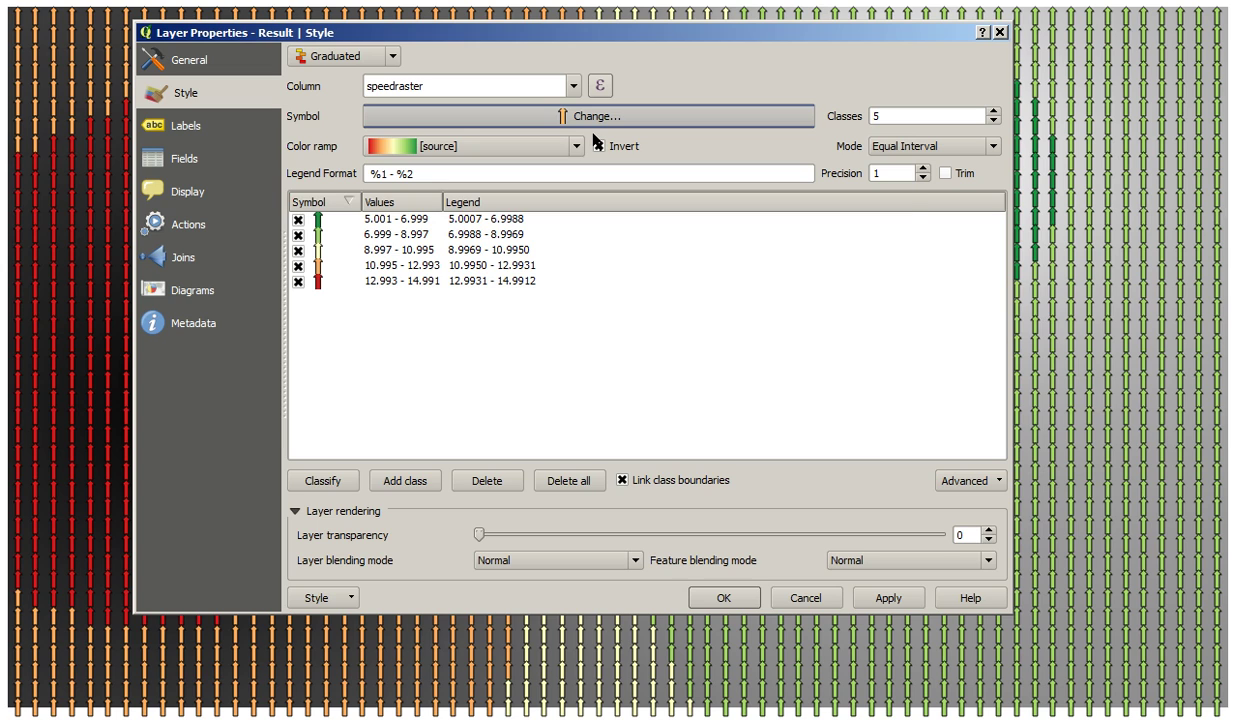
# Data-define arrow size from speedraster and rotation from directionra, then reclassify the classes
pyautogui.click(586, 118)
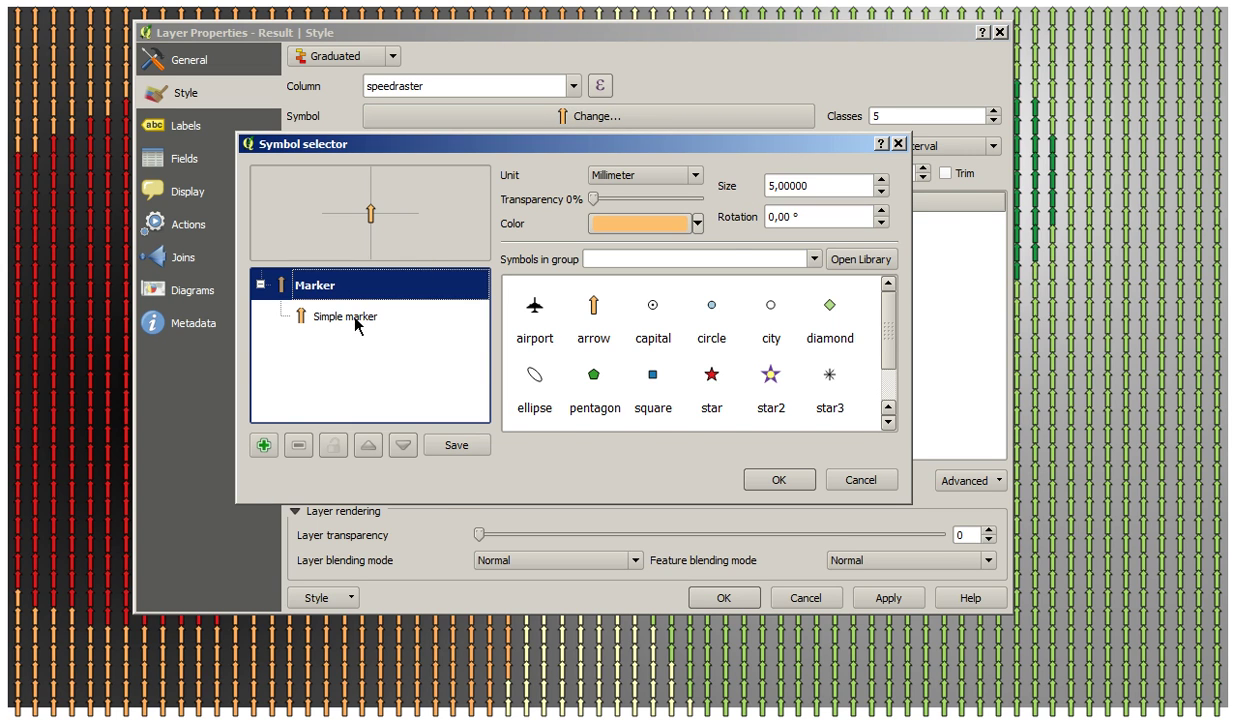
pyautogui.click(352, 318)
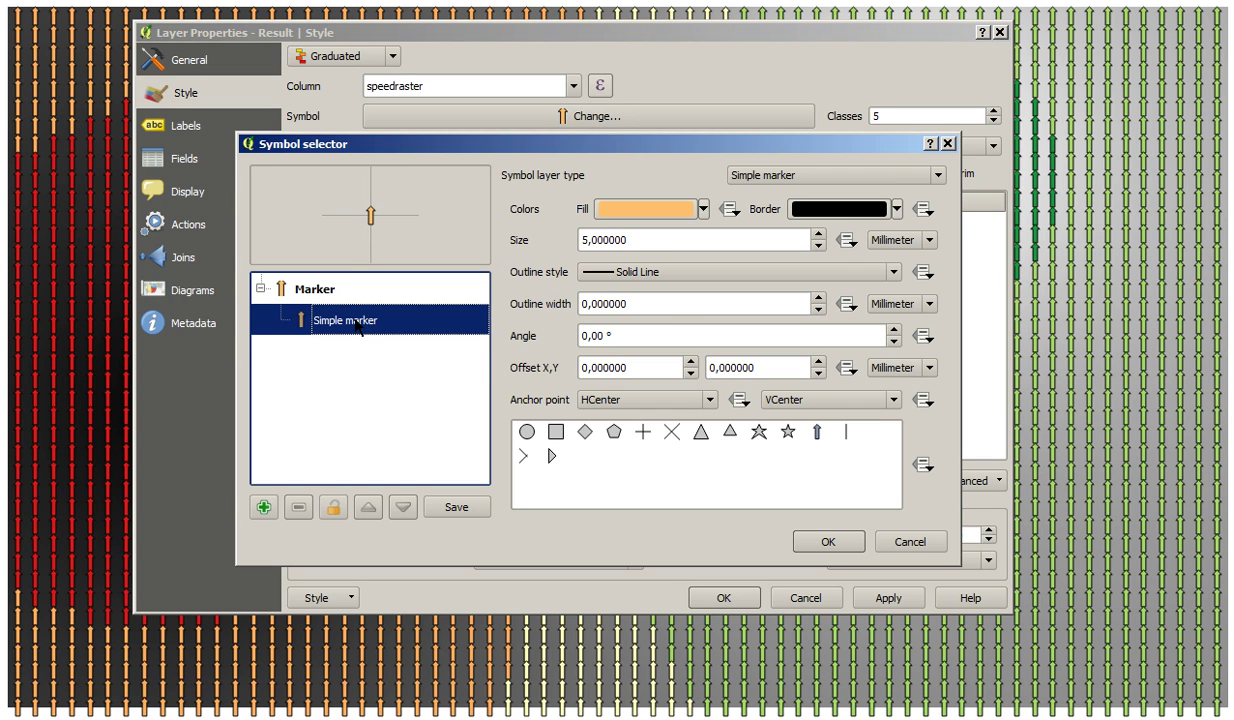
pyautogui.click(848, 242)
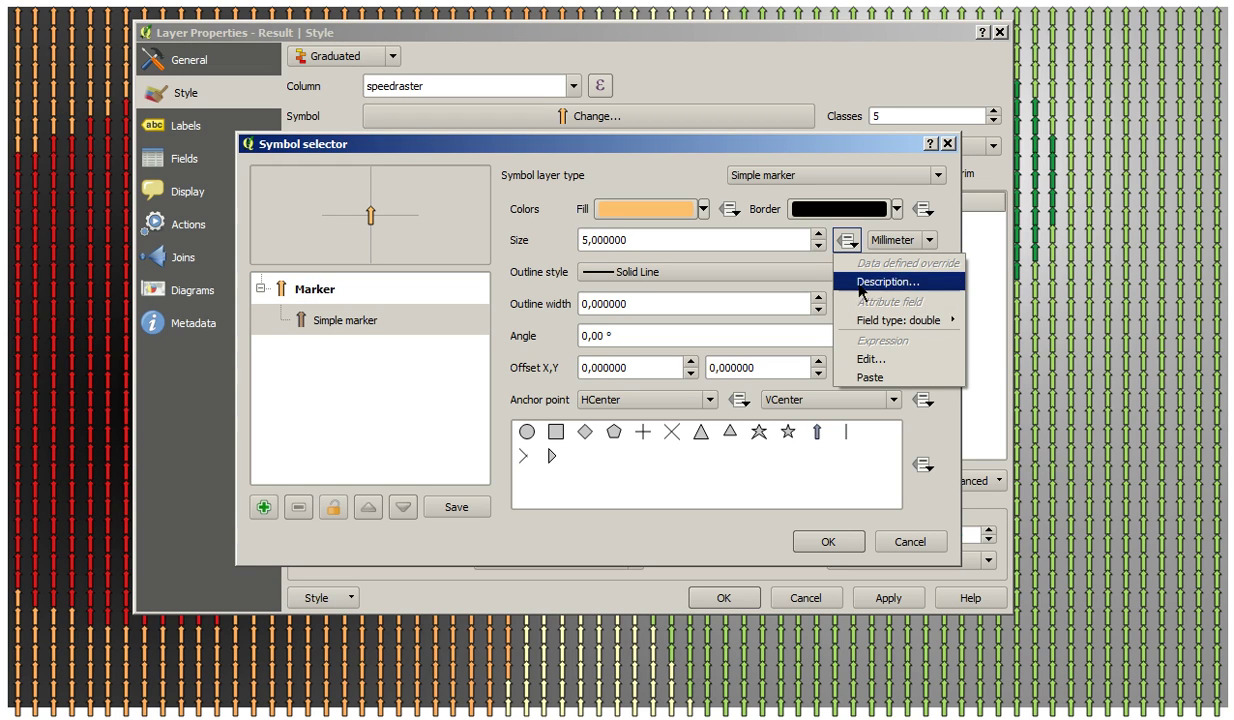
pyautogui.moveTo(867, 330)
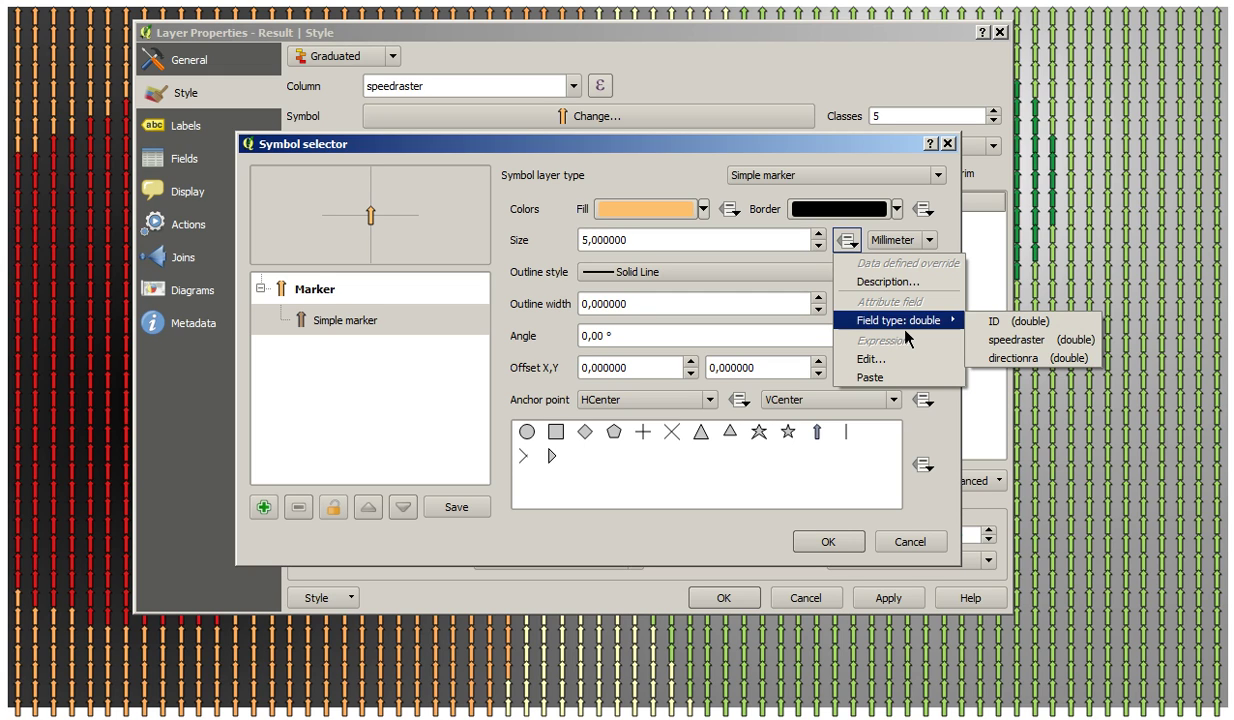
pyautogui.click(1010, 357)
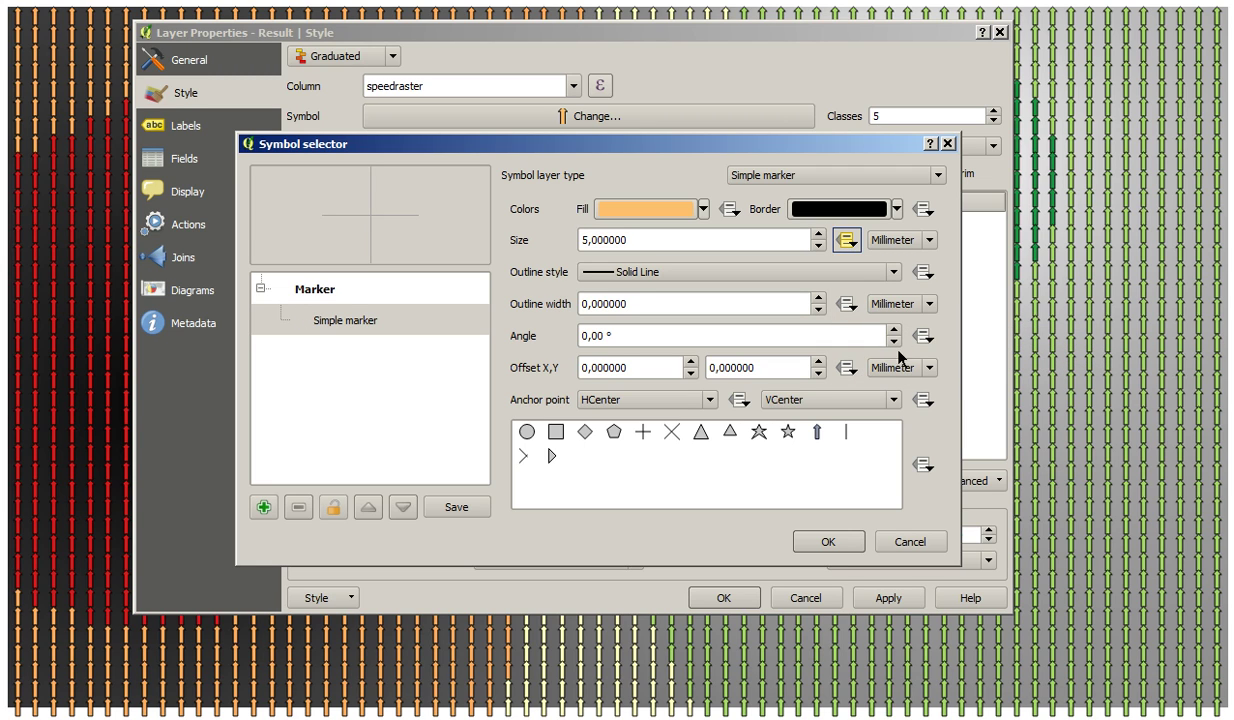
pyautogui.click(925, 338)
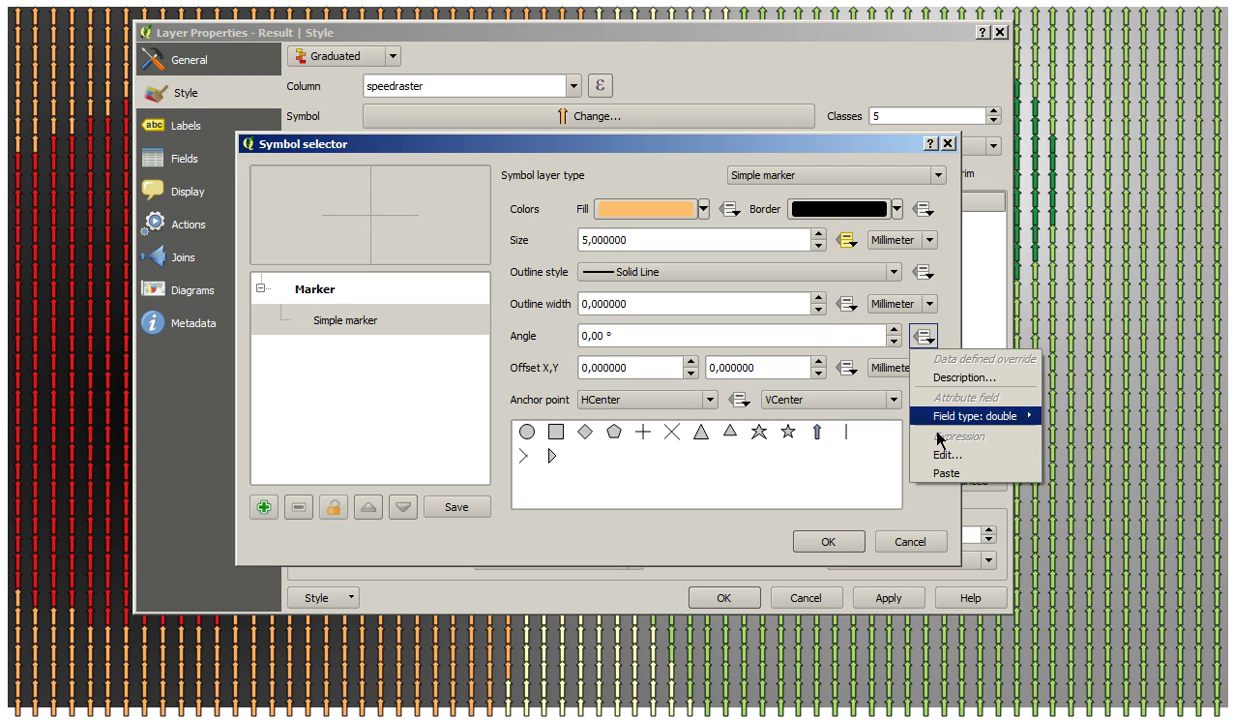
pyautogui.click(1078, 455)
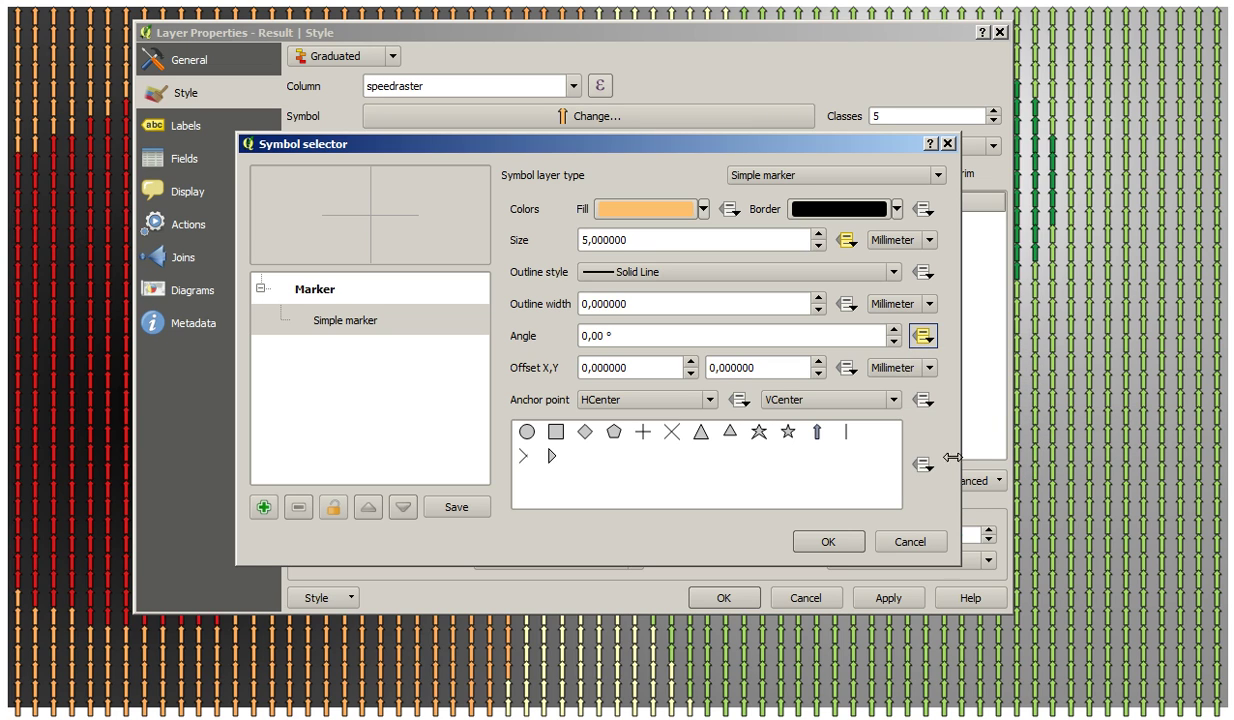
pyautogui.click(843, 560)
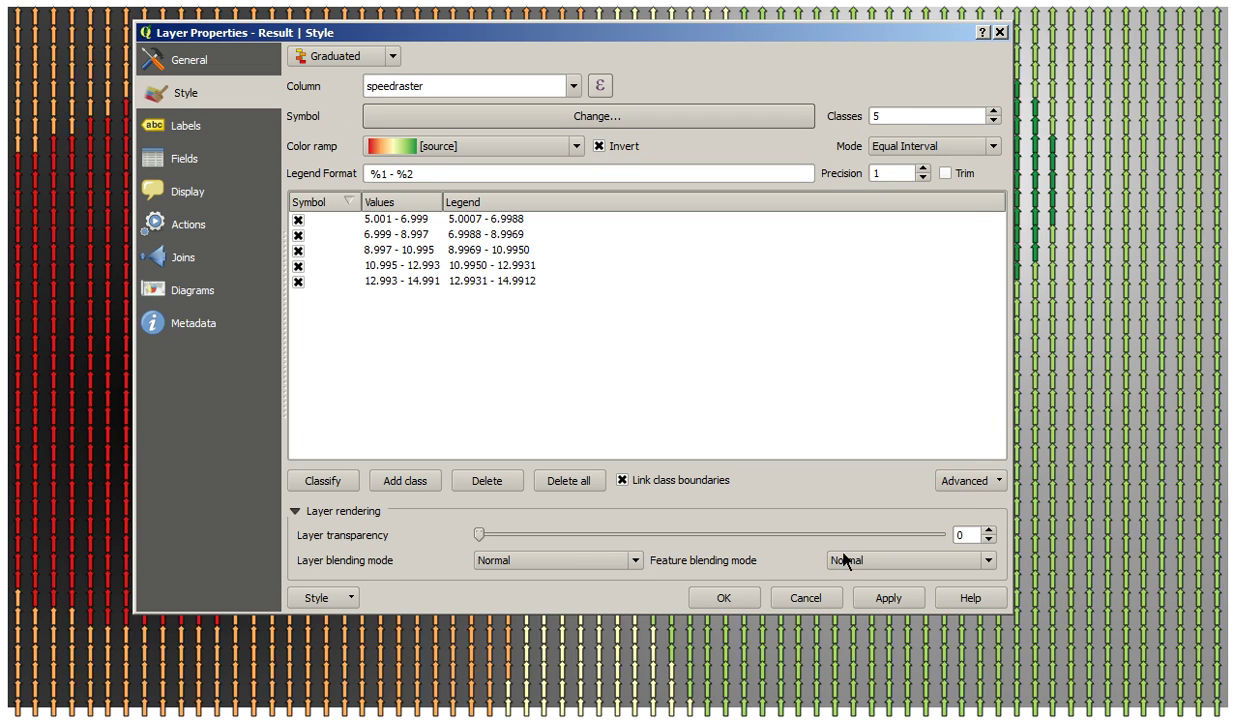
pyautogui.click(354, 481)
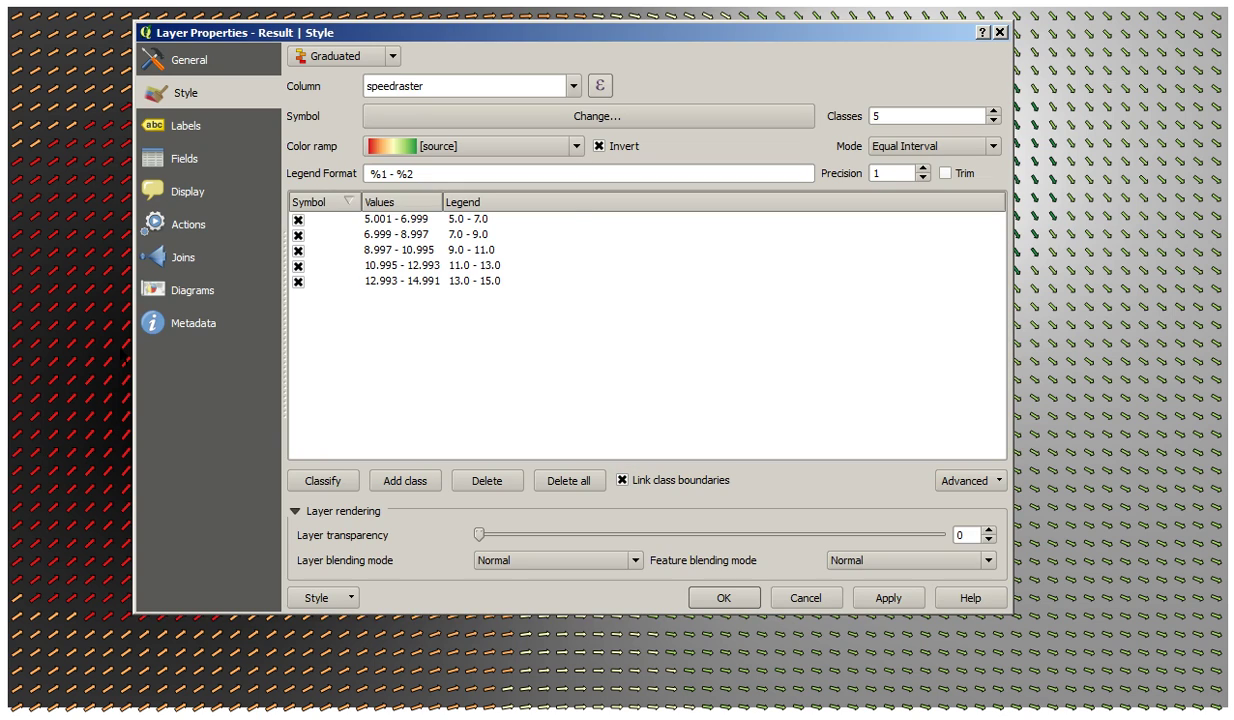
# Set the arrow's simple marker outline style to No Pen
pyautogui.click(675, 126)
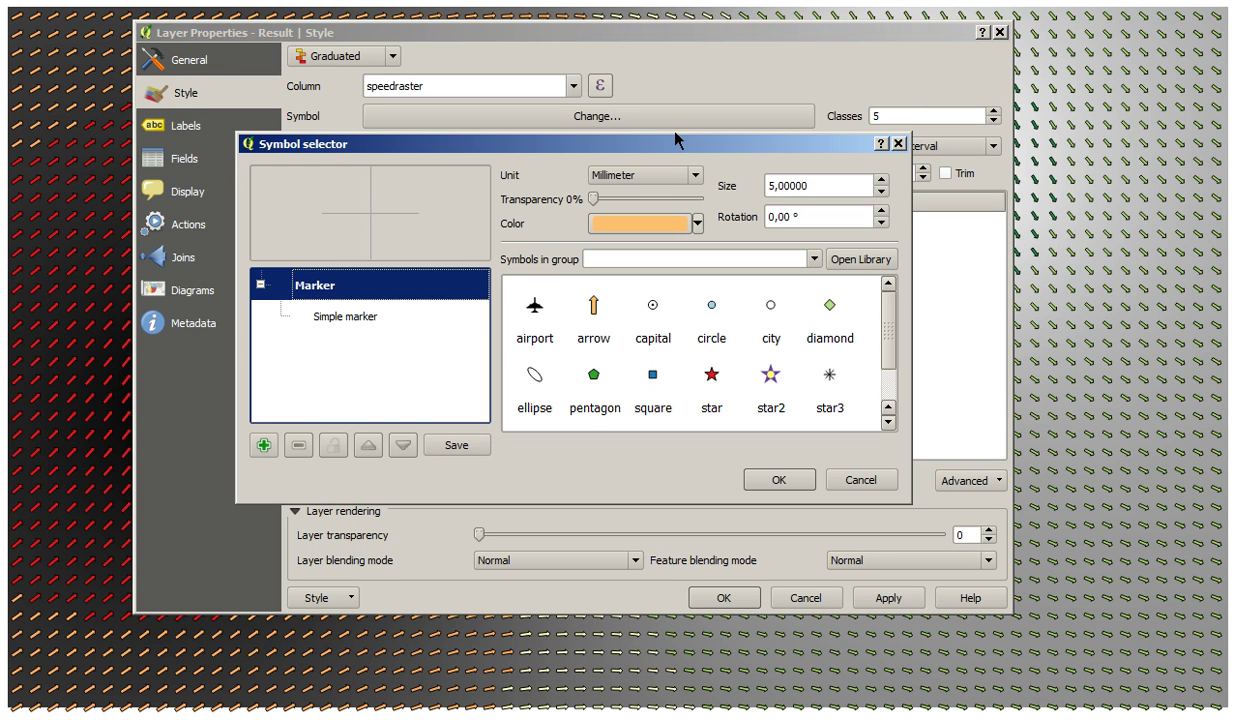
pyautogui.click(357, 330)
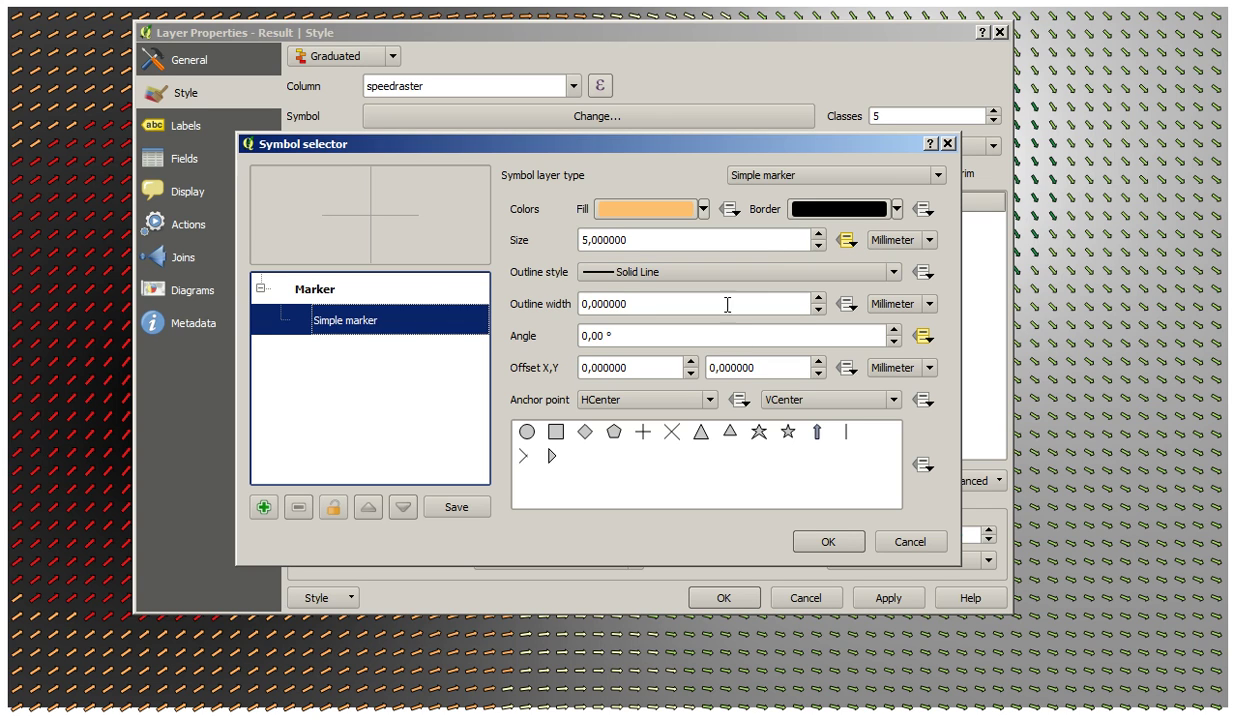
pyautogui.click(776, 277)
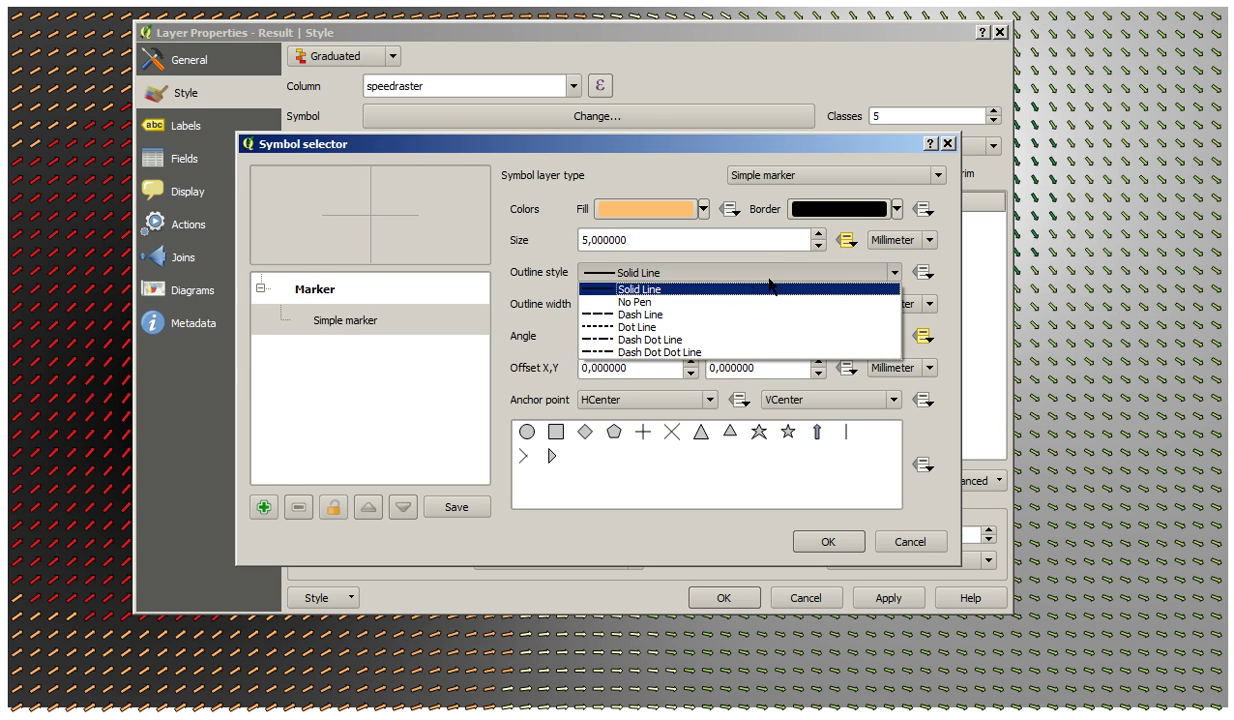
pyautogui.click(690, 288)
pyautogui.click(717, 281)
pyautogui.click(693, 293)
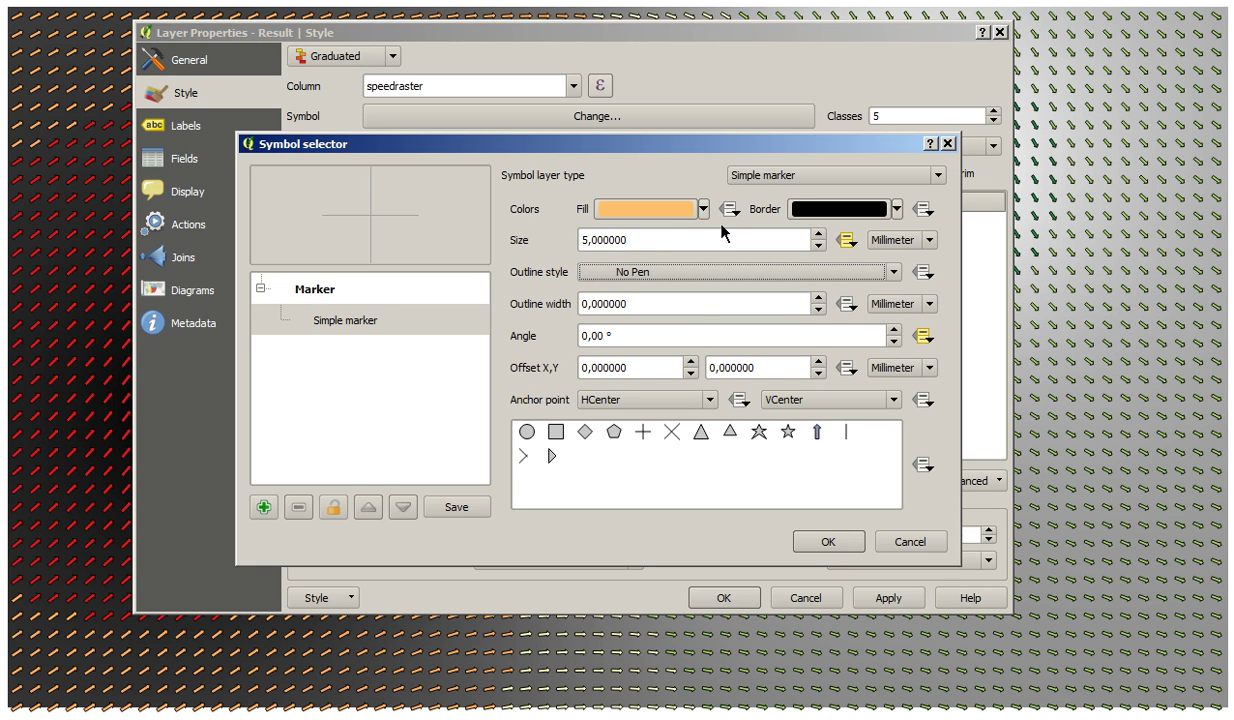
pyautogui.click(856, 247)
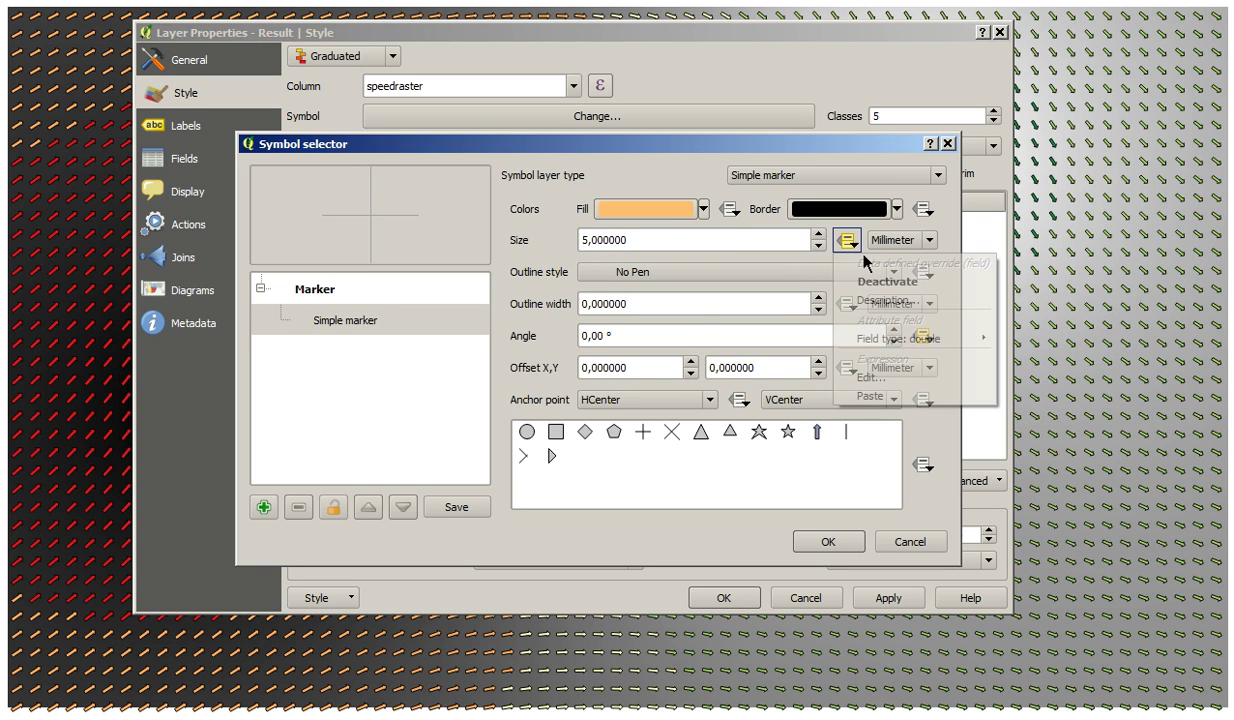
# Set the marker Size override to an expression raising "speedraster" to a power exponent
pyautogui.click(873, 384)
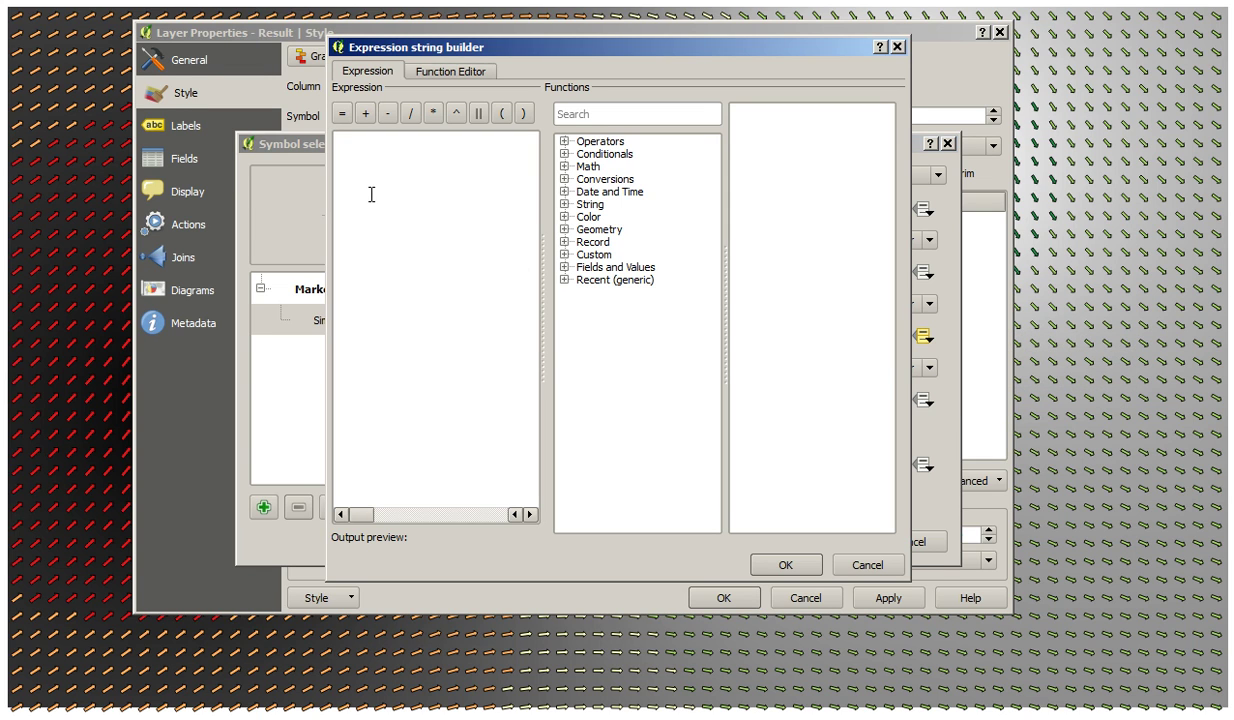
pyautogui.click(564, 267)
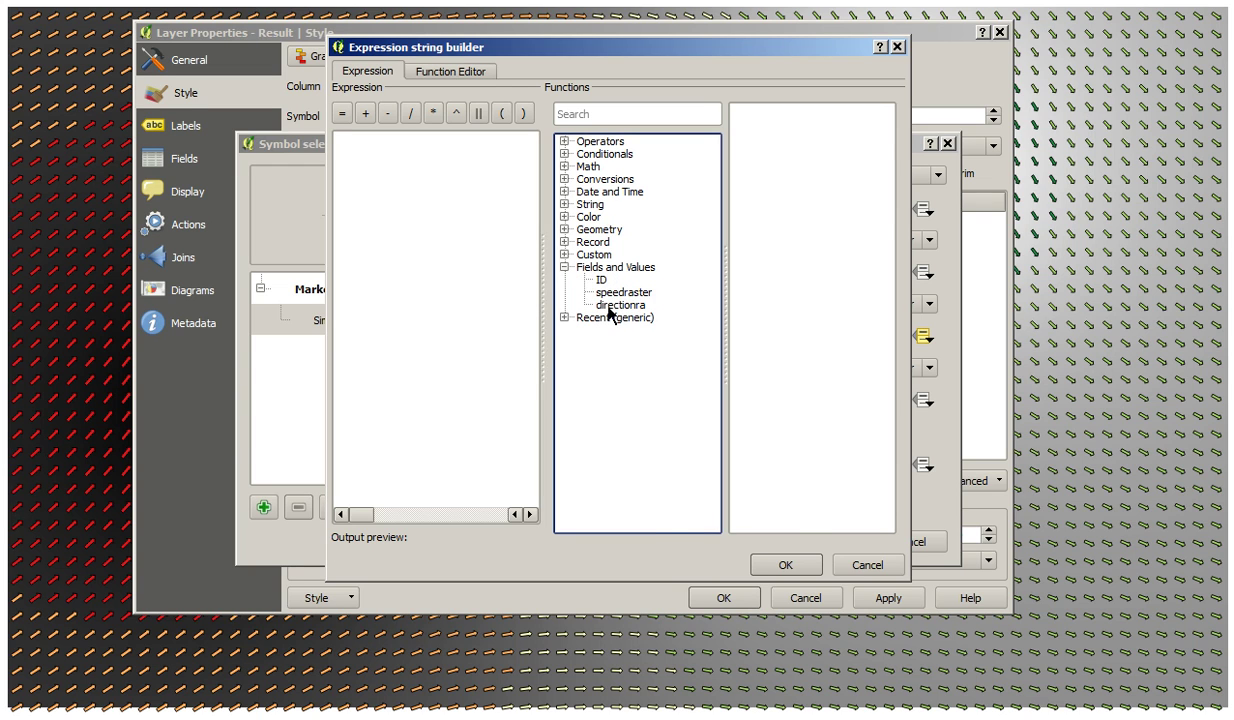
pyautogui.click(615, 296)
pyautogui.doubleClick(615, 297)
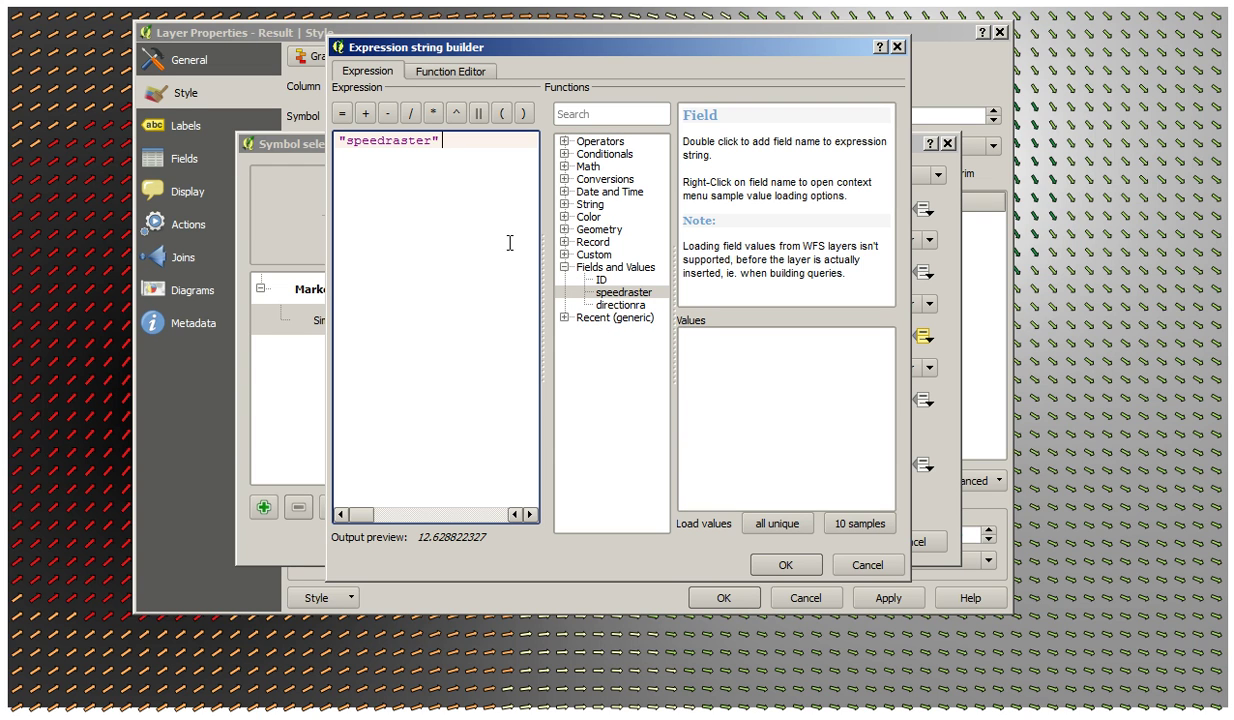
pyautogui.click(457, 114)
pyautogui.write('2.')
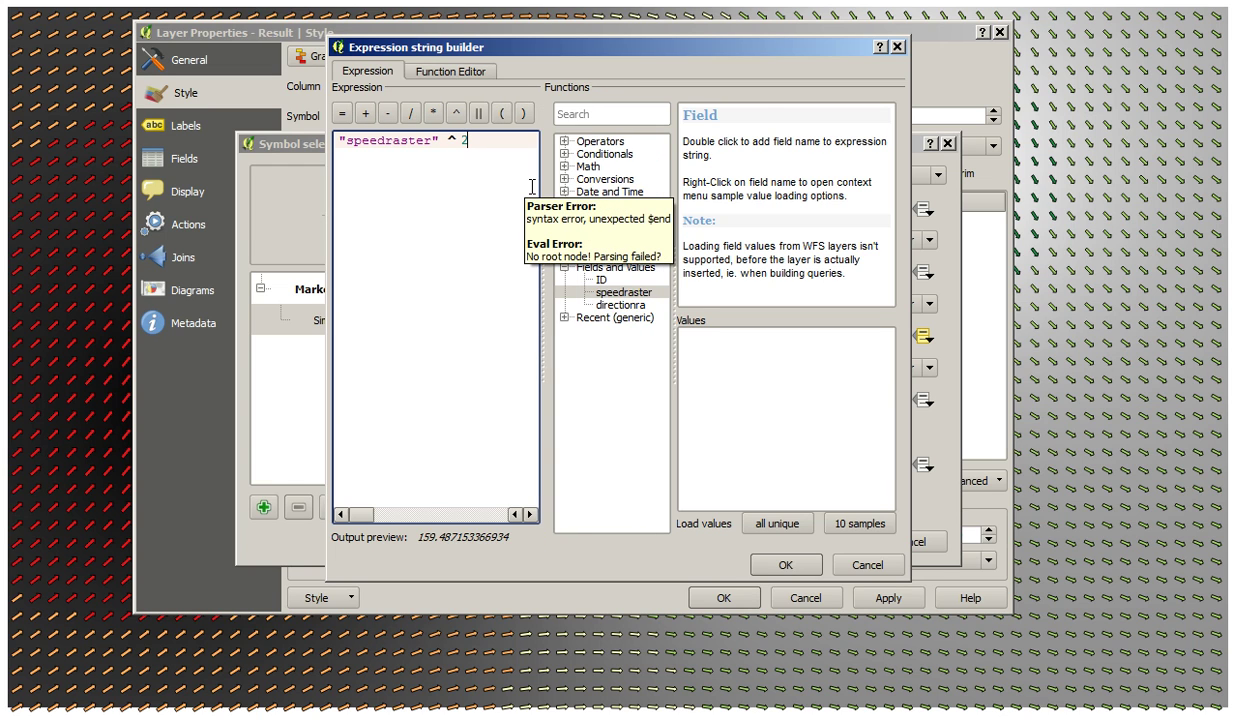
pyautogui.press('BackSpace')
pyautogui.press('BackSpace')
pyautogui.write('15')
pyautogui.press('BackSpace')
pyautogui.write('.5')
pyautogui.click(785, 564)
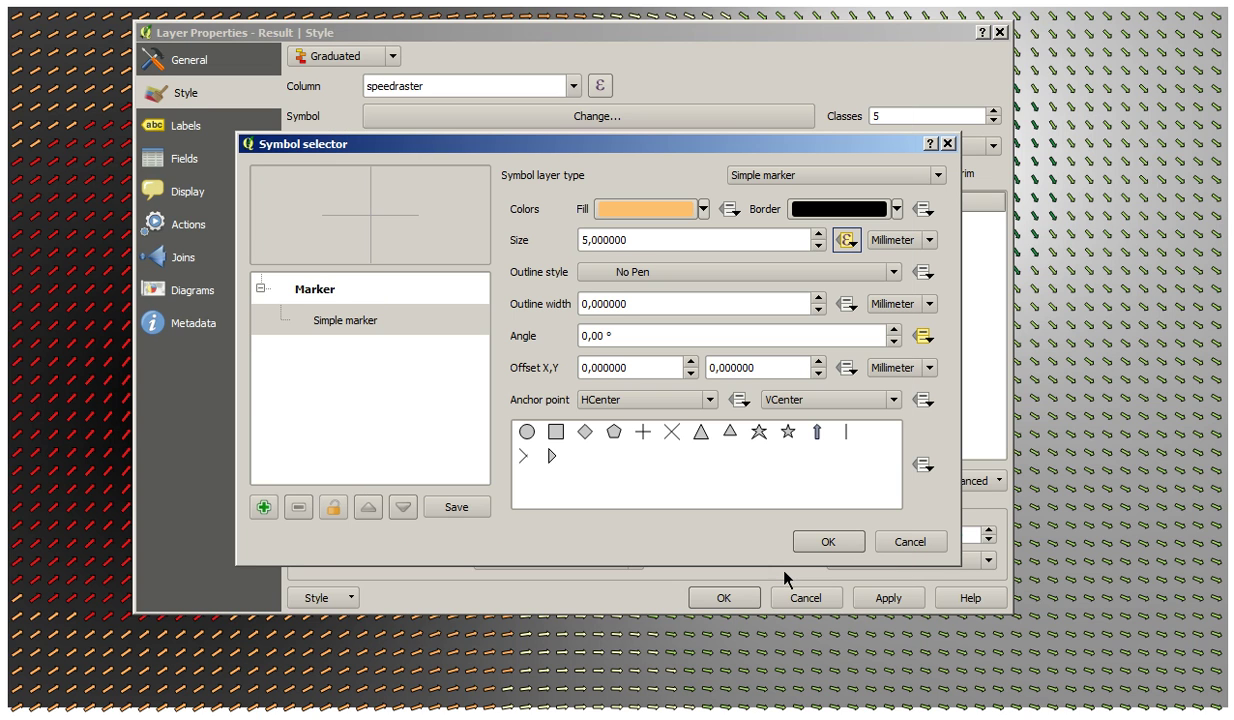
# Accept the edited arrow symbol and reclassify the five speedraster classes
pyautogui.click(828, 540)
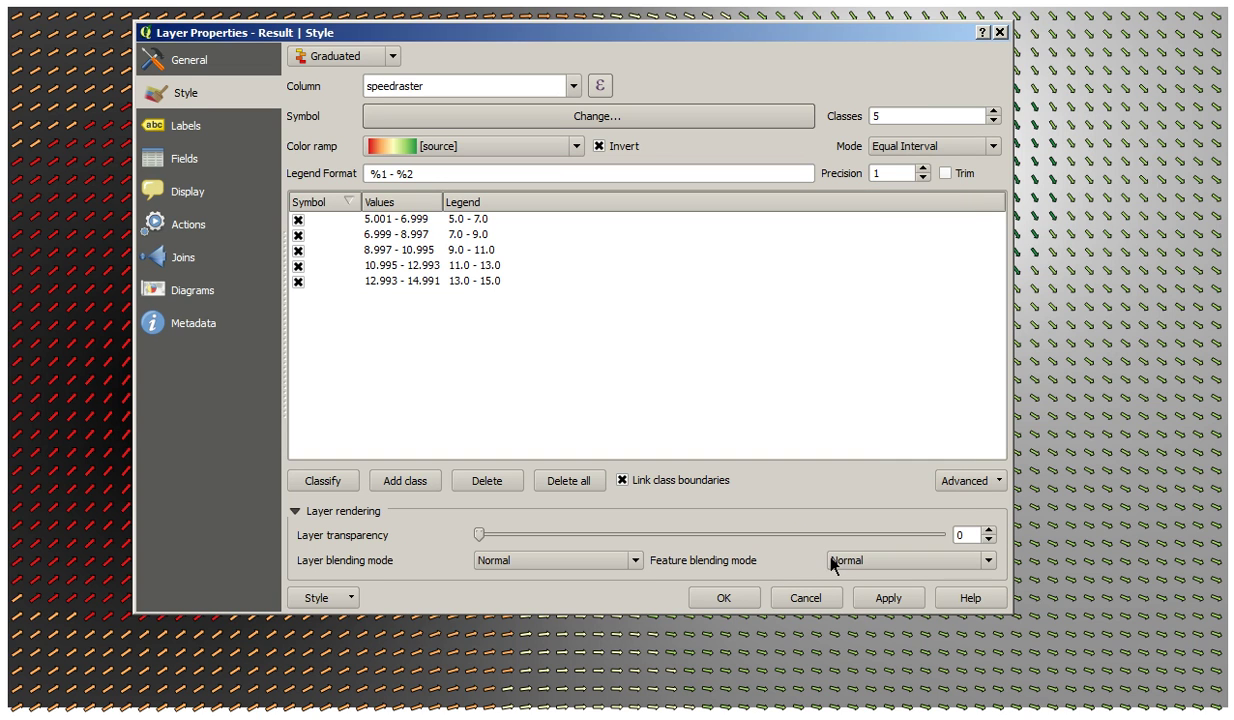
pyautogui.click(330, 481)
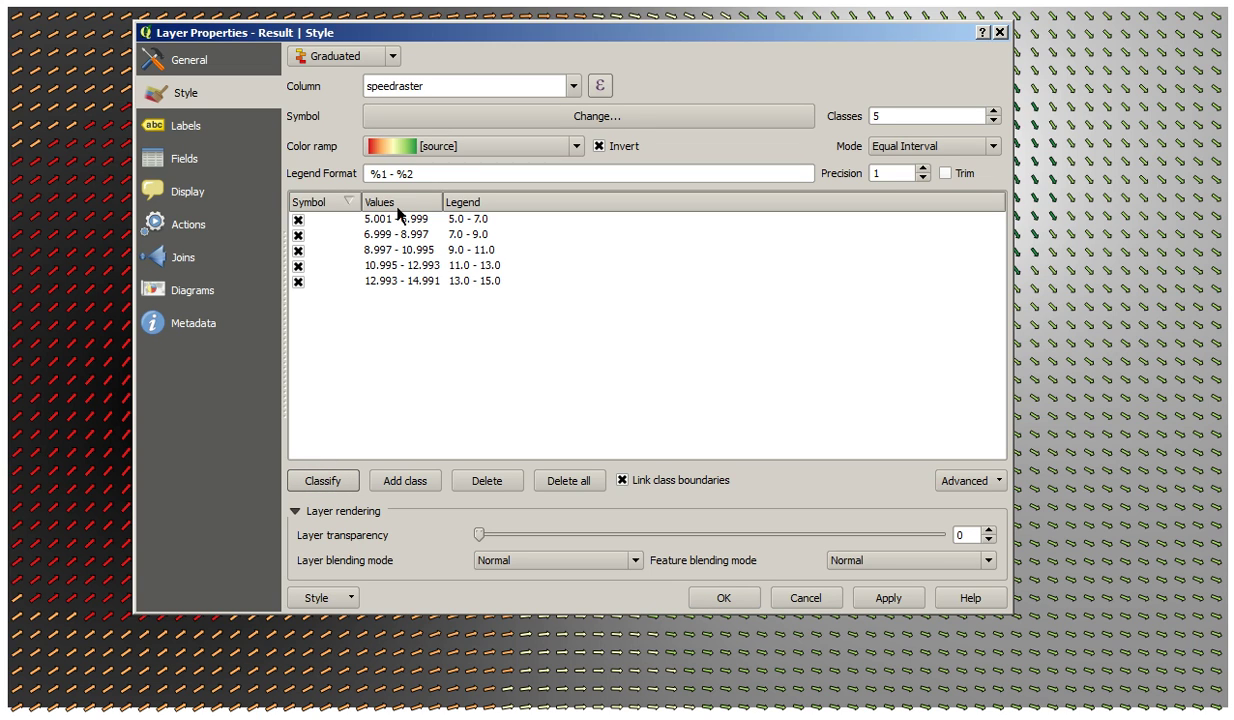